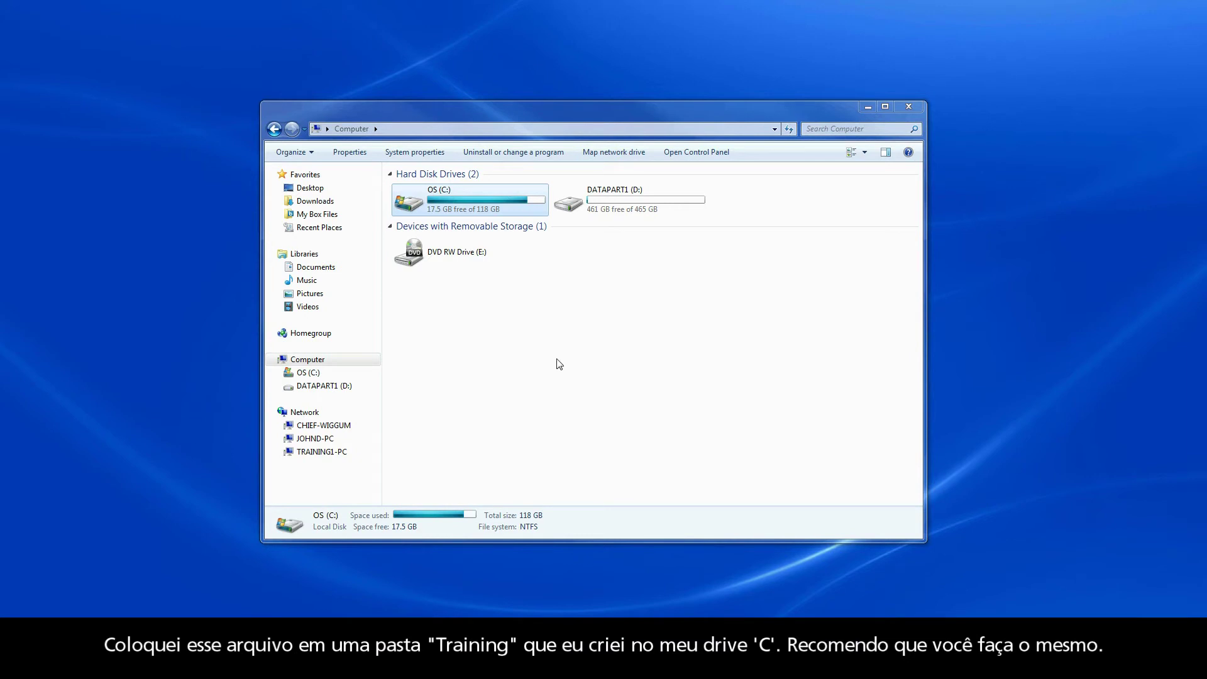
Step: Browse to the Training folder on drive C: and select the aerospace part file in it
click(311, 373)
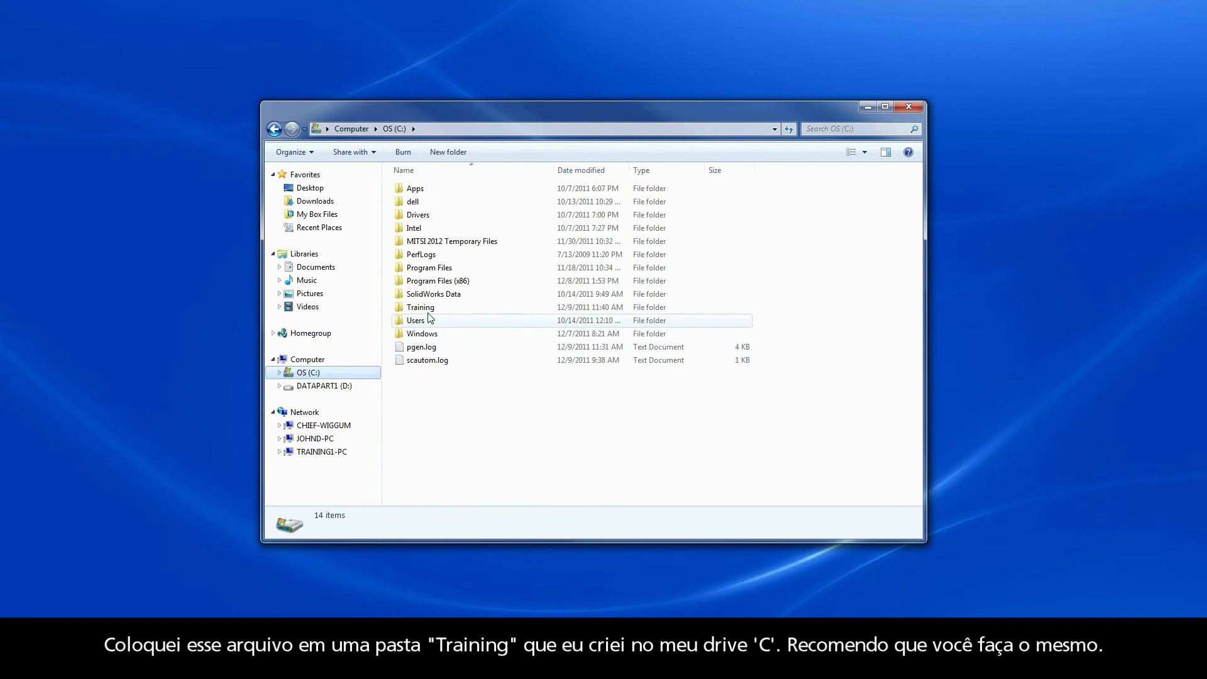
double_click(420, 307)
click(432, 190)
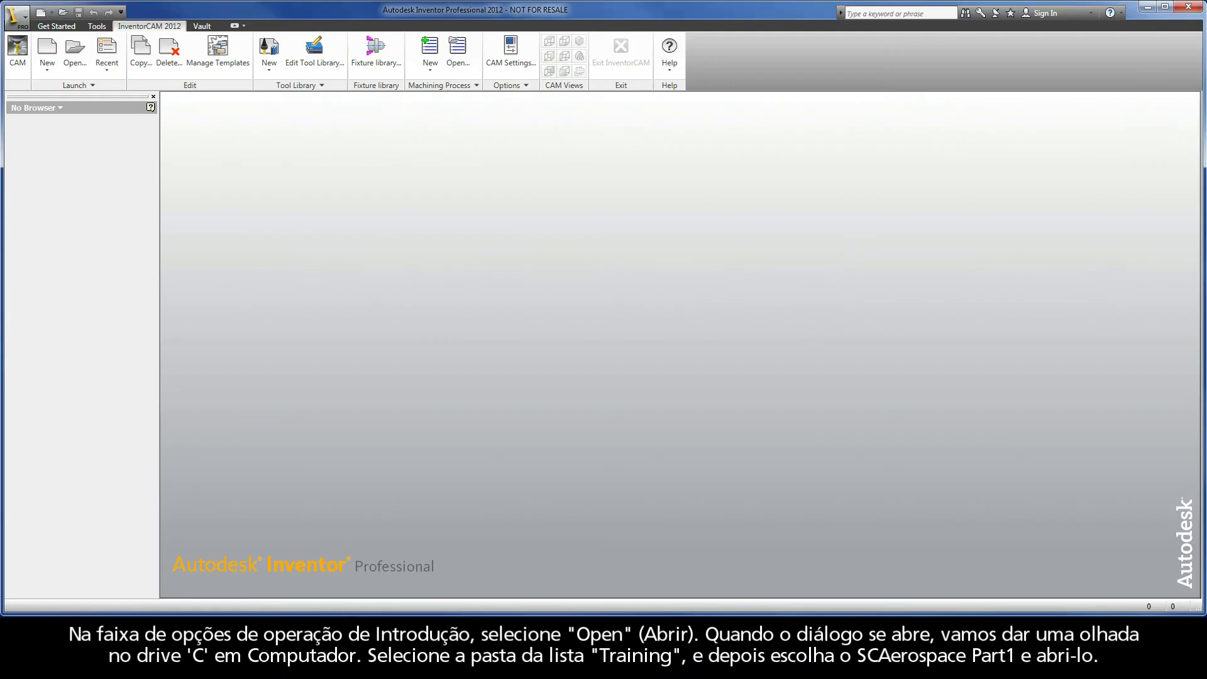
Step: In Autodesk Inventor, open the part file SCAerospacePart1.ipt from the Training folder on drive C:
click(60, 26)
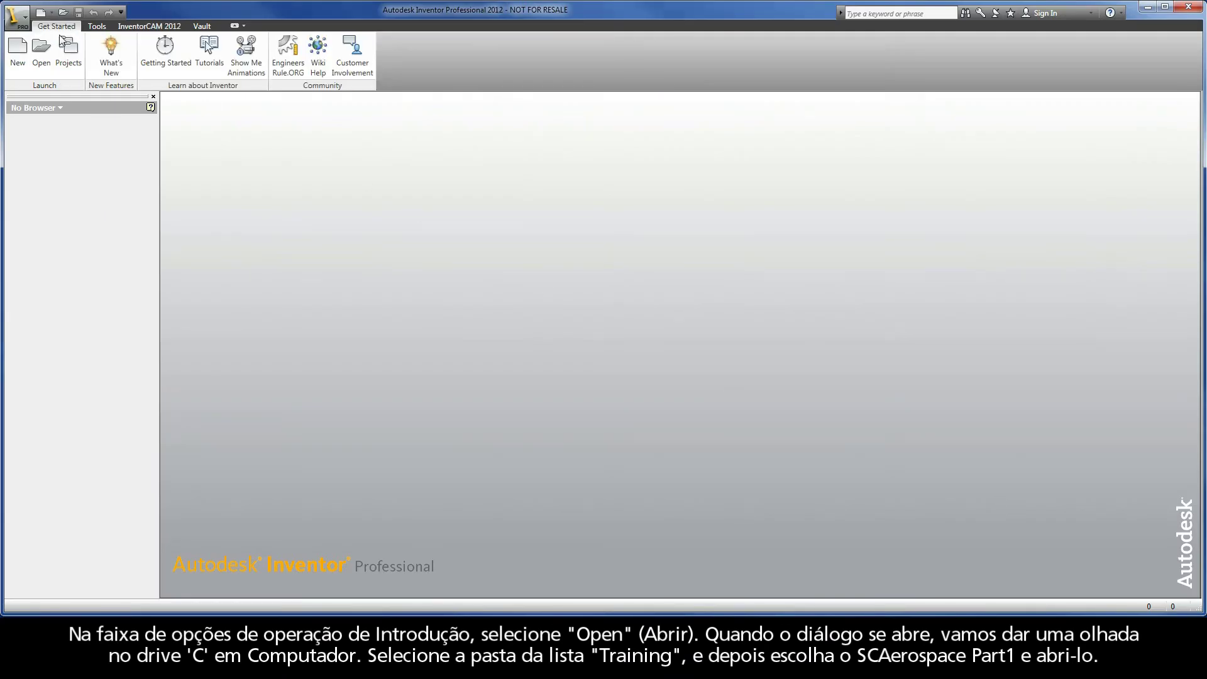
click(41, 65)
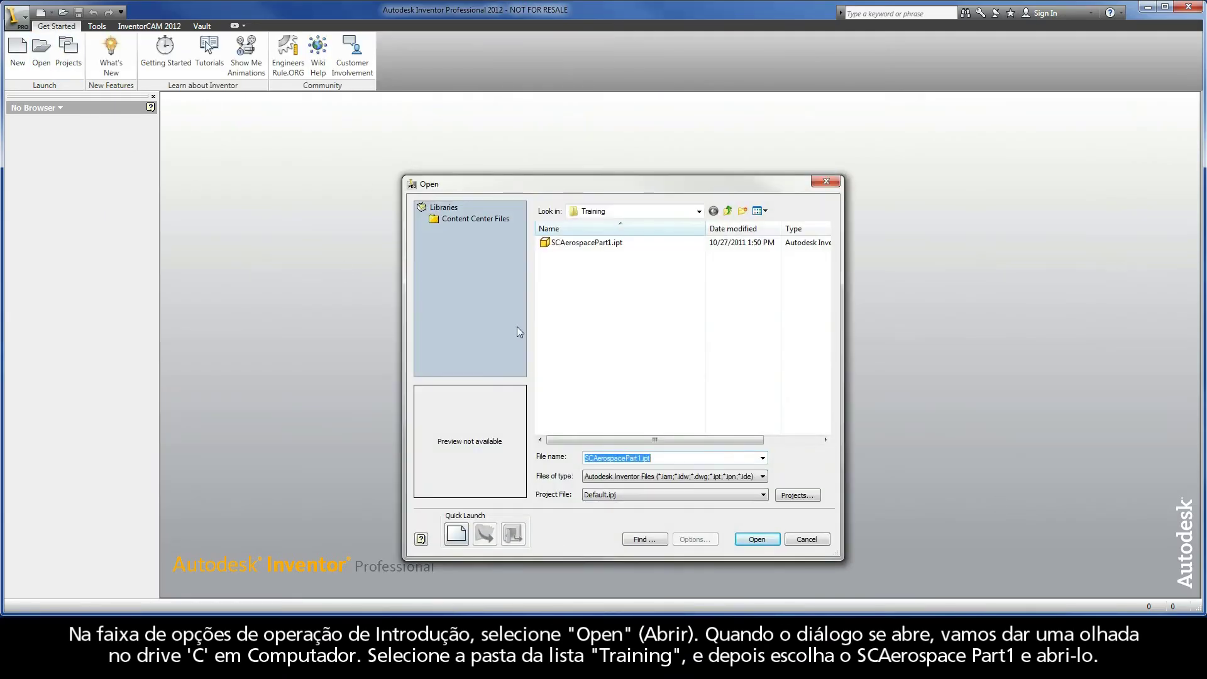
click(699, 212)
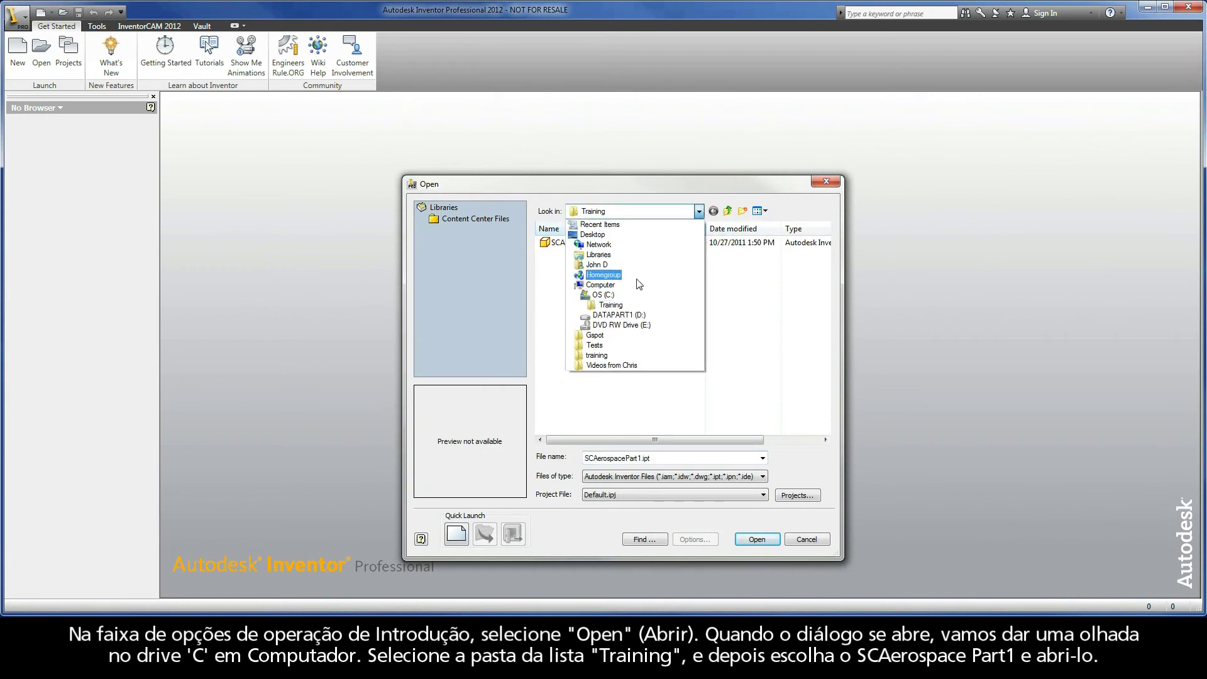
click(614, 297)
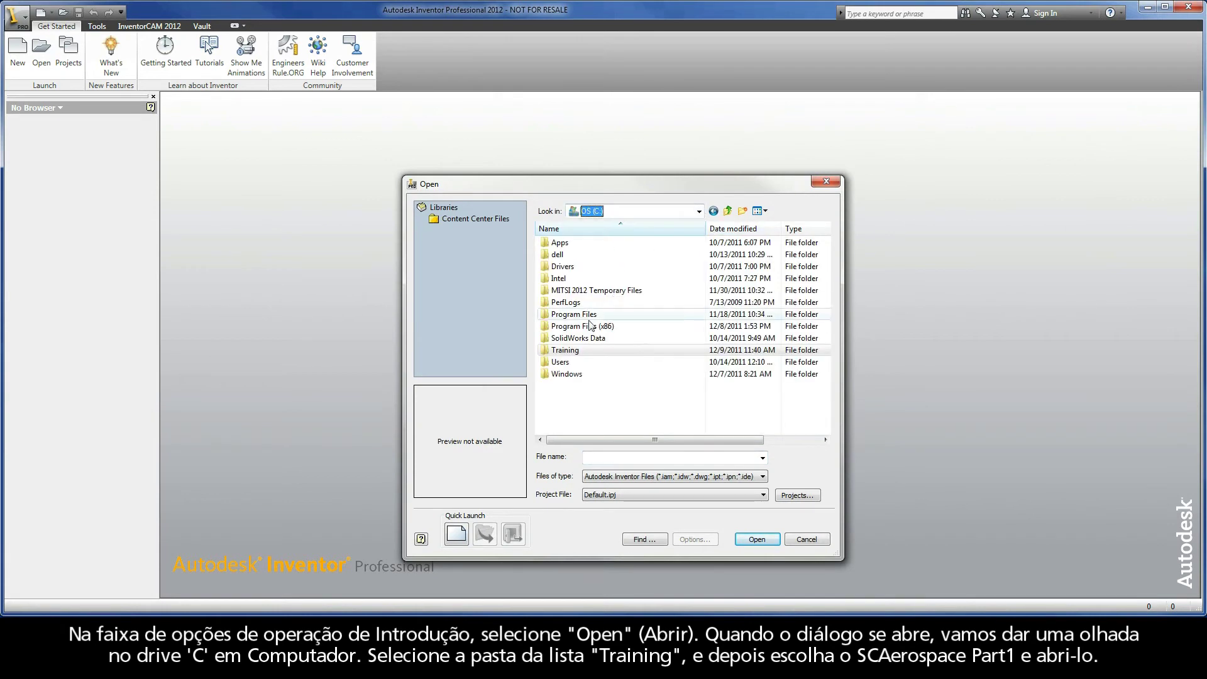
double_click(566, 350)
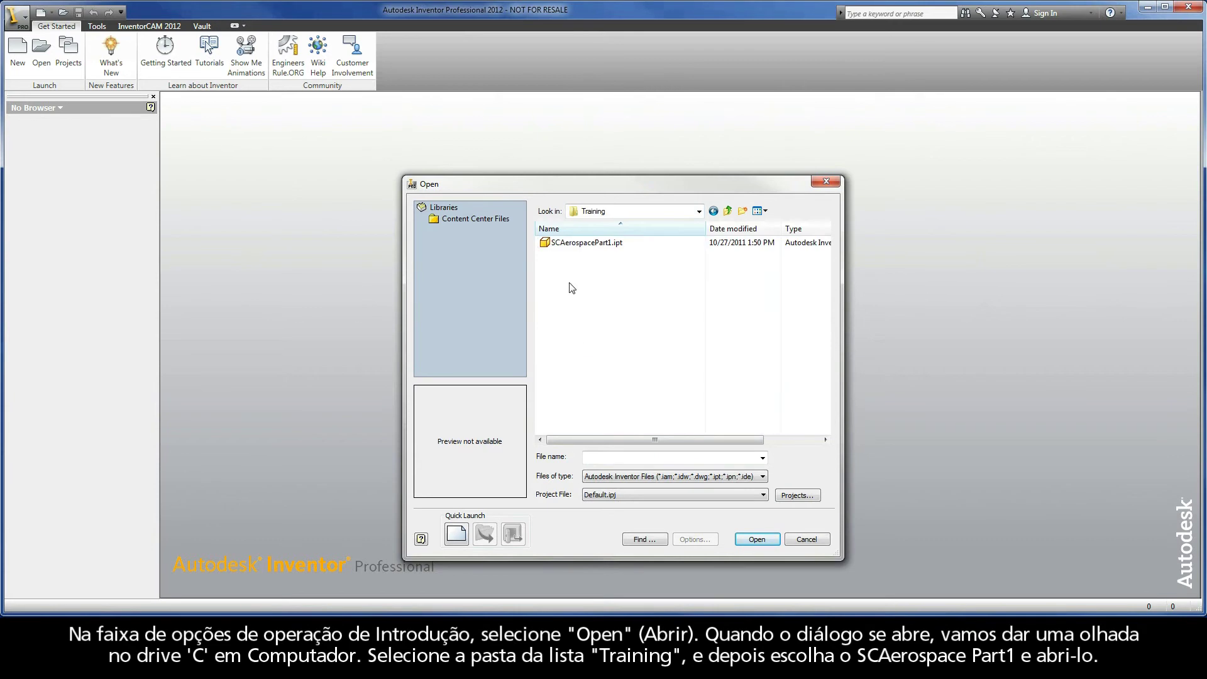
click(571, 244)
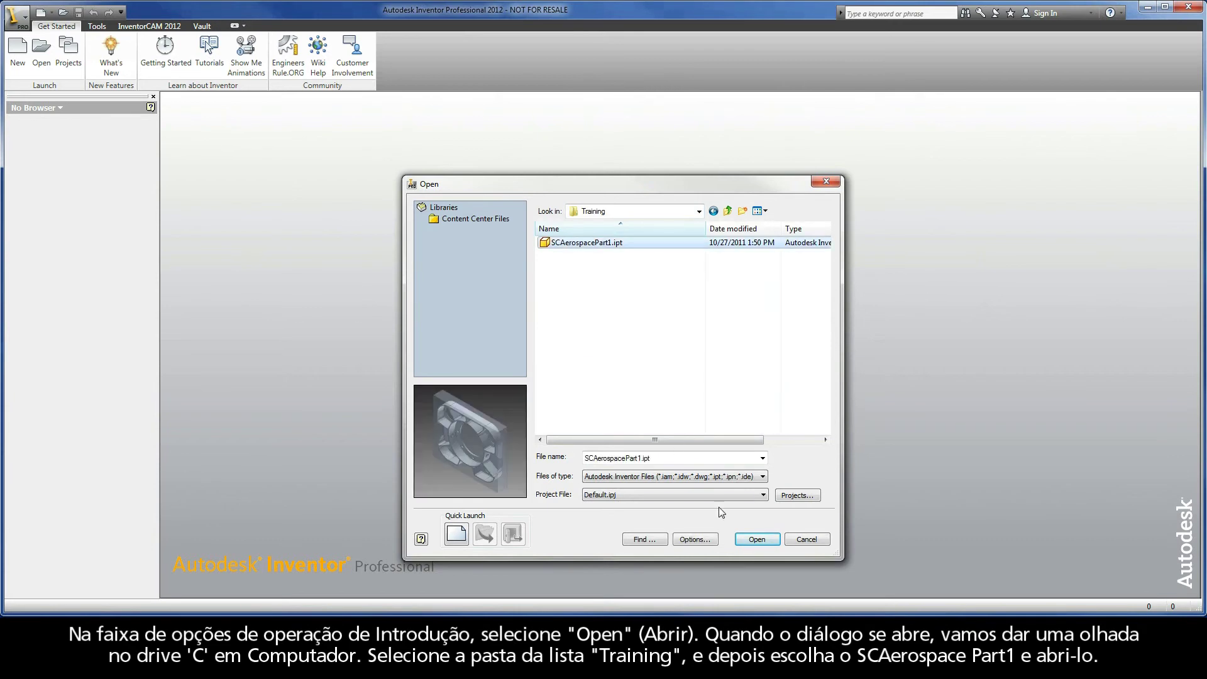
click(747, 539)
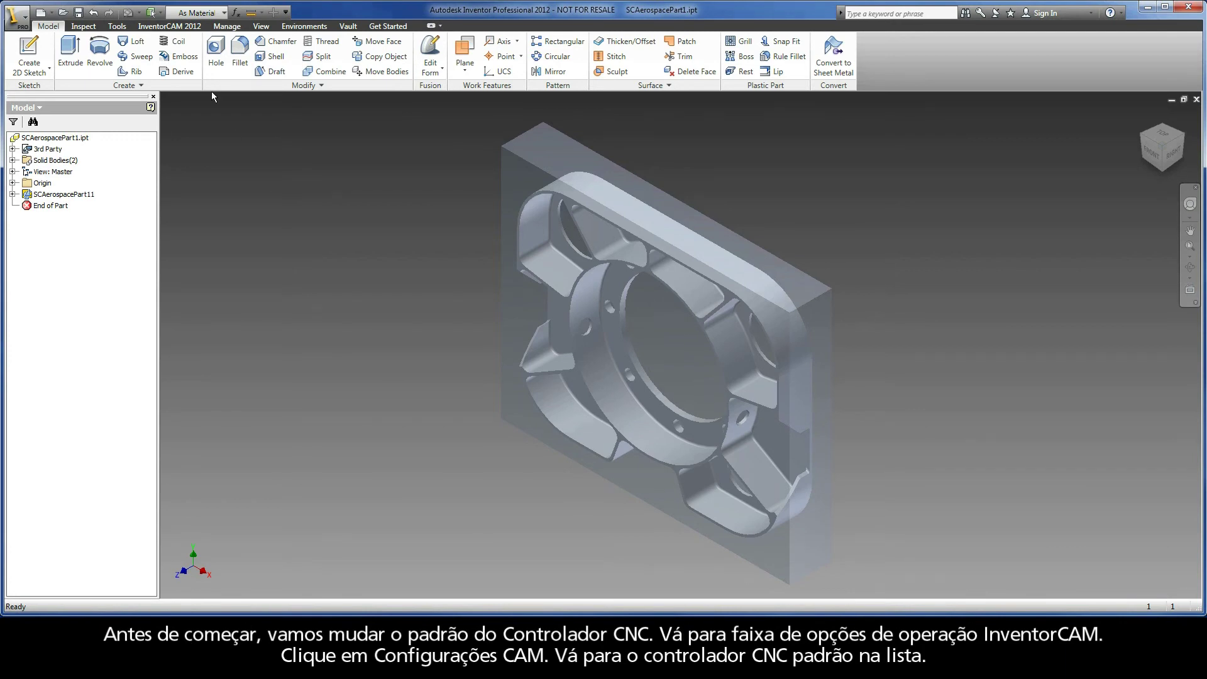
Step: In the CAM settings, set the default milling CNC-Controller to gMilling_Haas_SS_3x
click(170, 26)
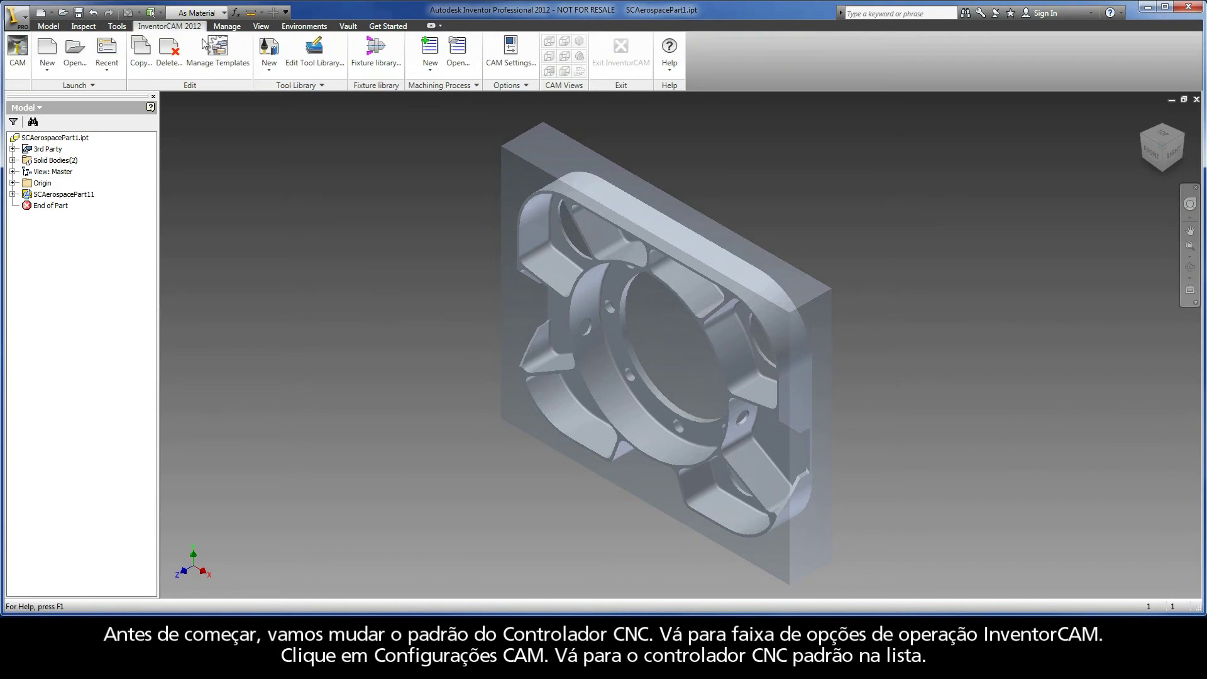
click(519, 70)
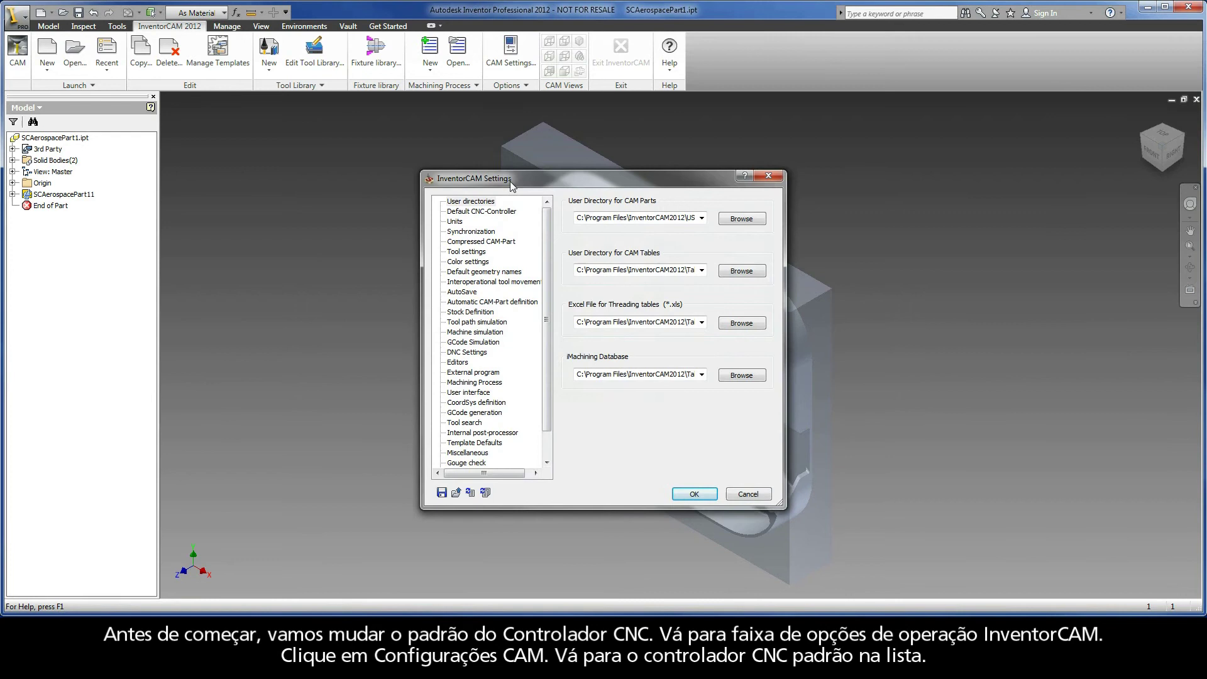
click(497, 213)
click(735, 264)
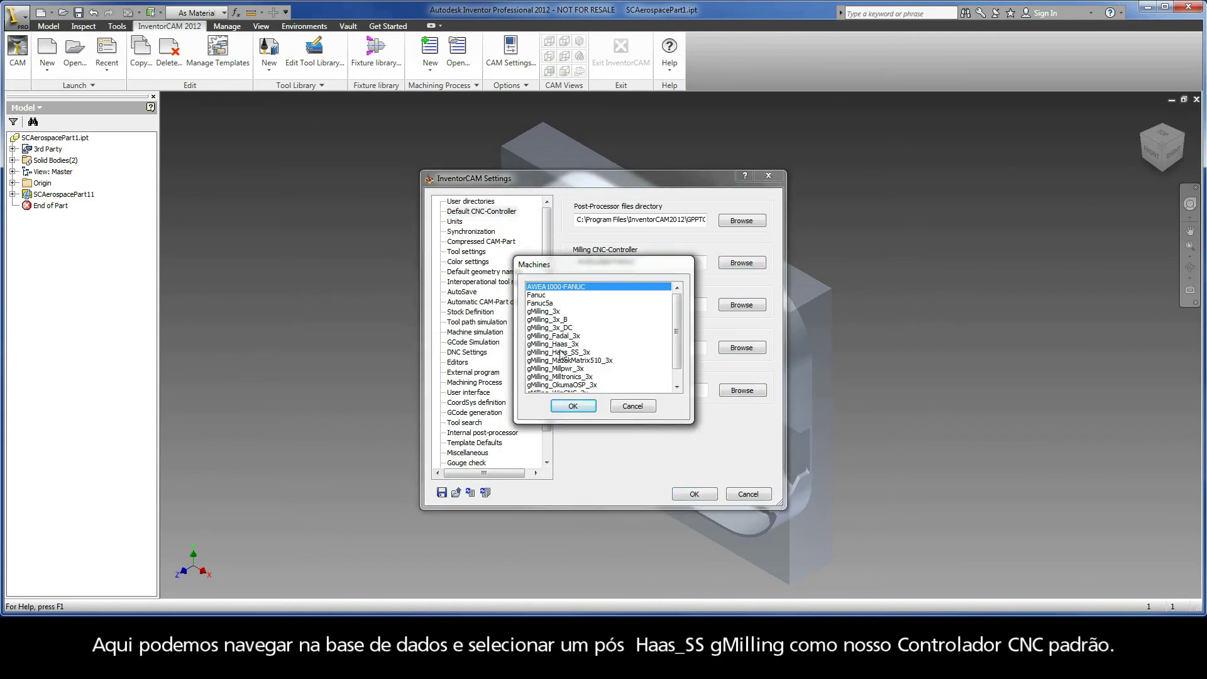
click(562, 353)
click(573, 406)
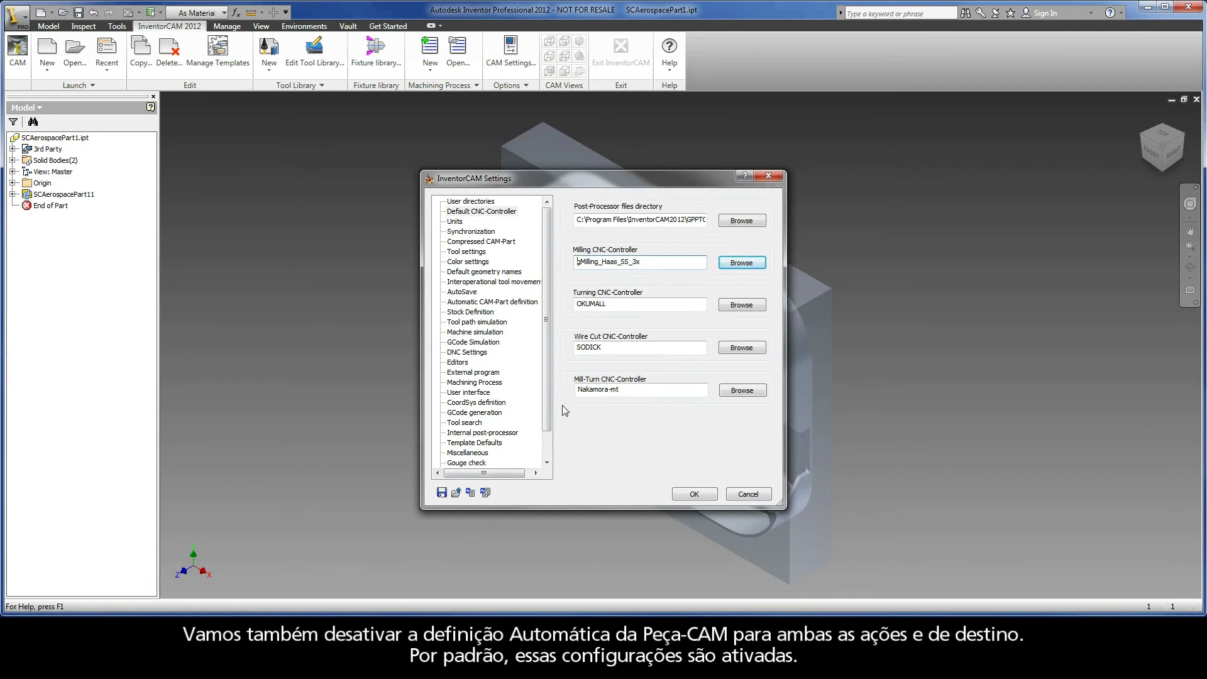
Step: Turn off Definition of Stock and Definition of Target in the automatic CAM-Part definition and accept the settings
click(491, 303)
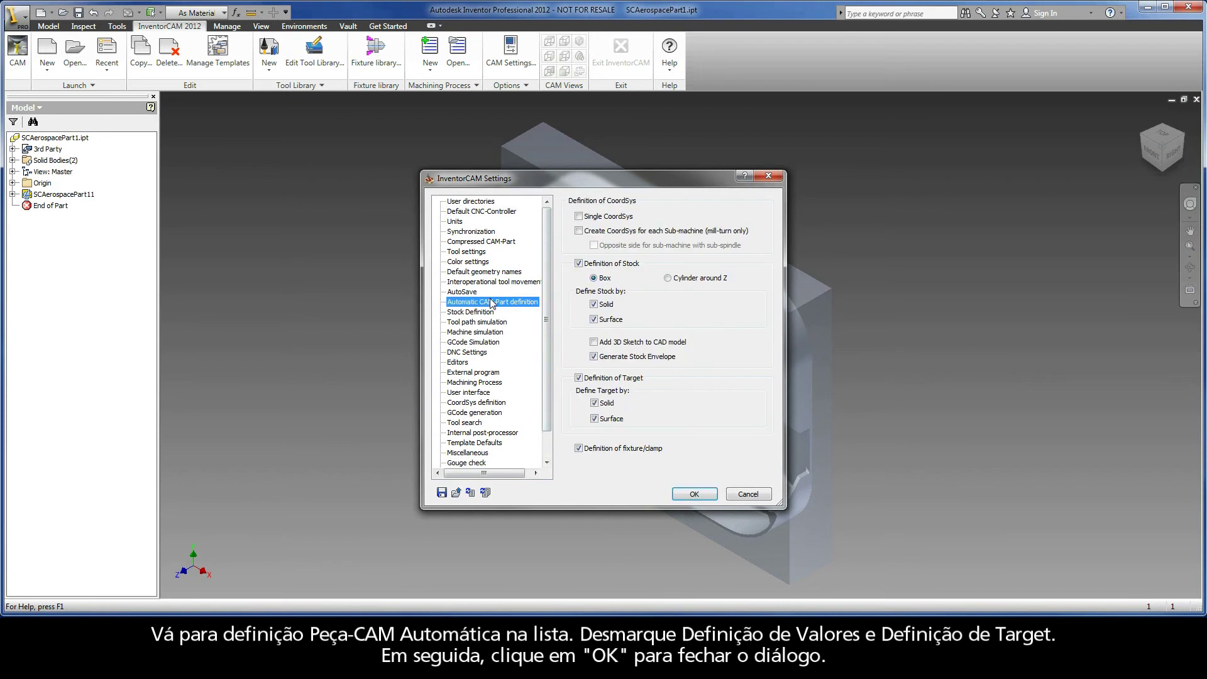
click(579, 263)
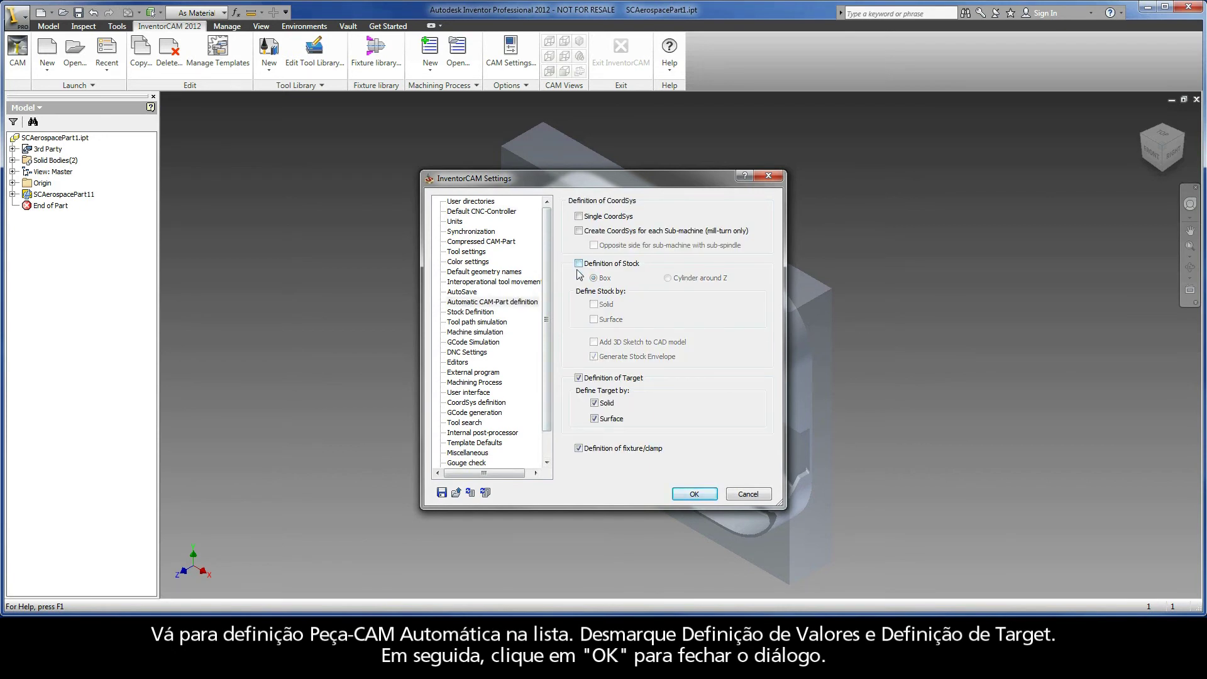
click(578, 379)
click(694, 494)
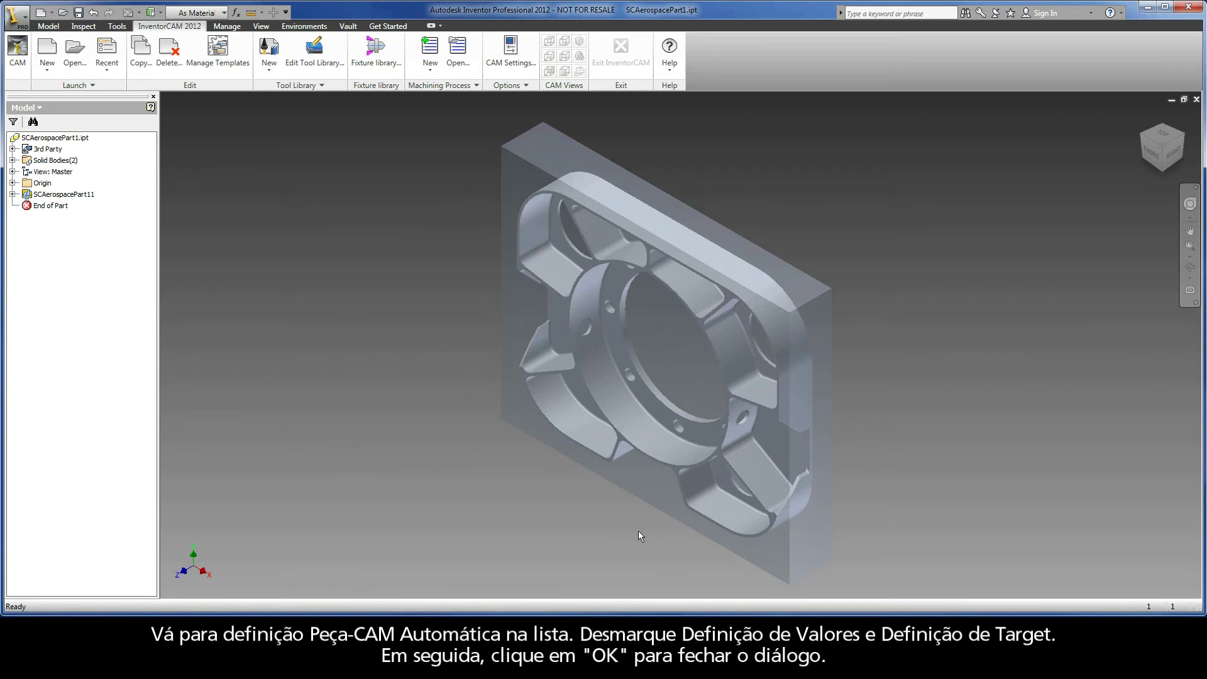
Step: Create a new milling CAM-Part from the open model, accepting the default name, directory and metric units
click(47, 66)
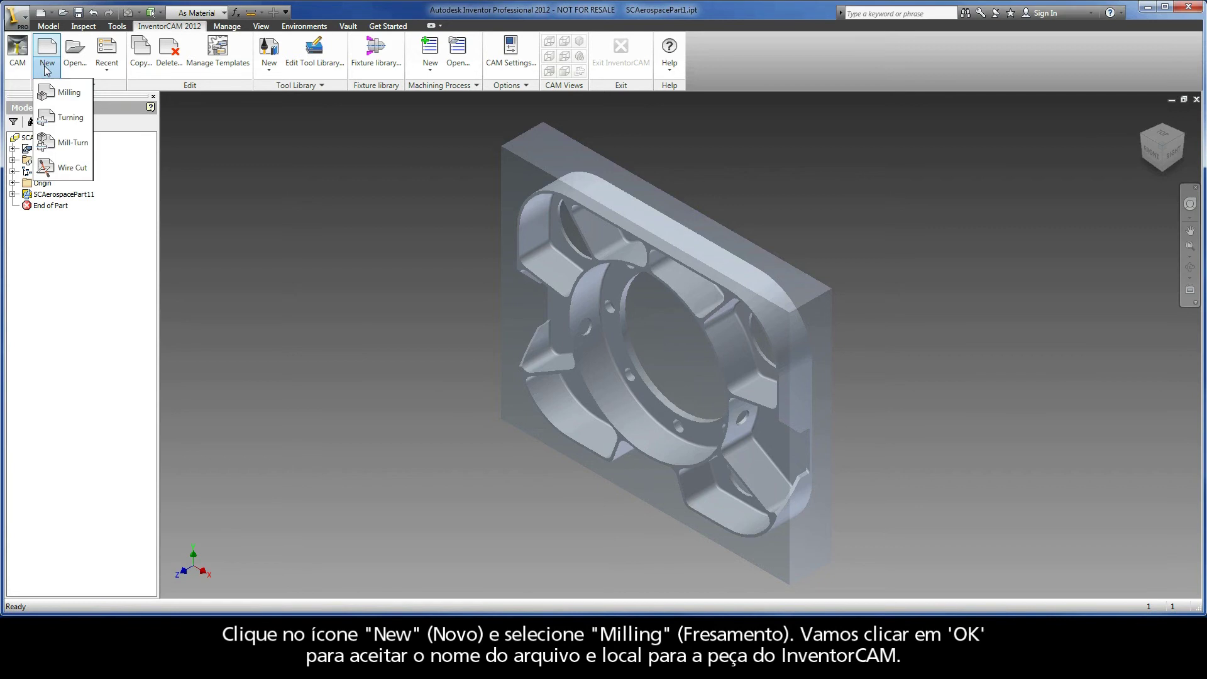
click(56, 91)
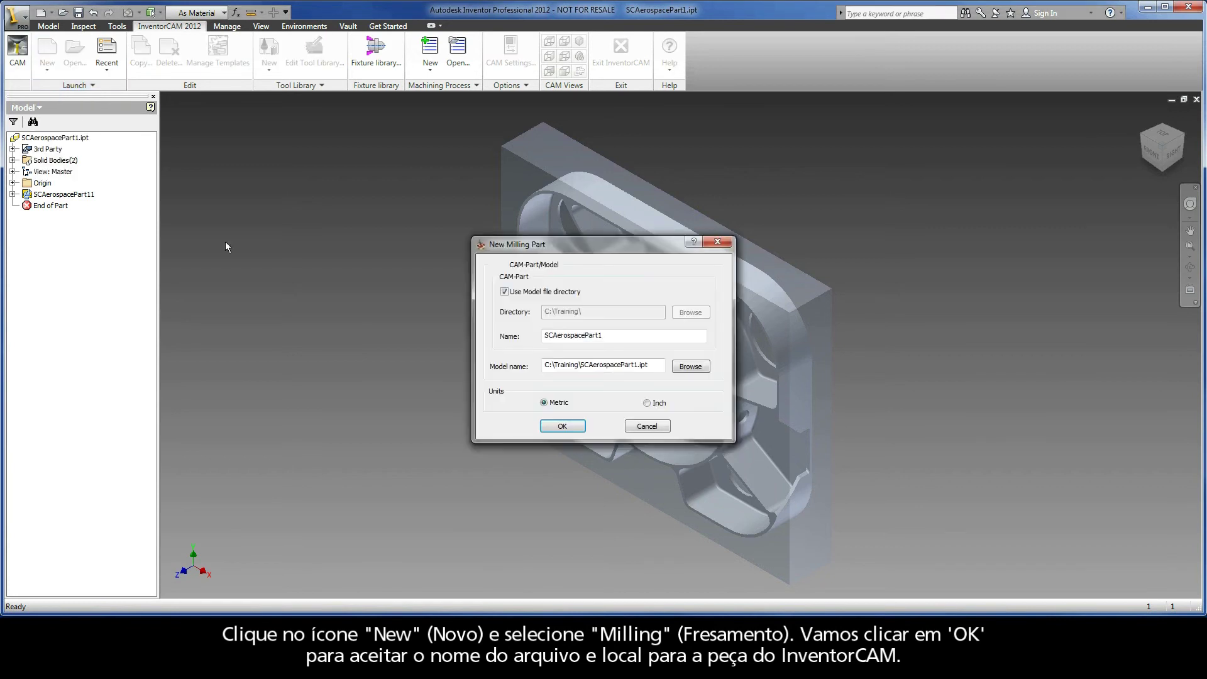
click(552, 426)
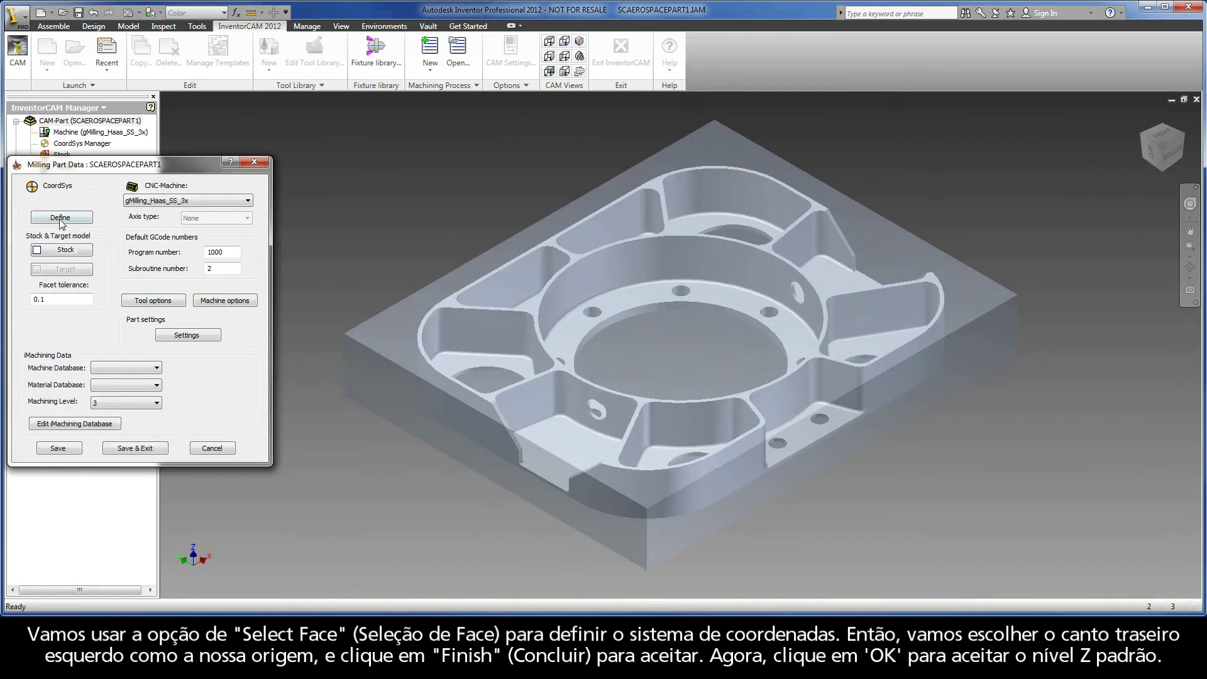
Step: Define the machine coordinate system from the stock's top face with its origin at the back-left corner, accepting the default Z levels
click(60, 218)
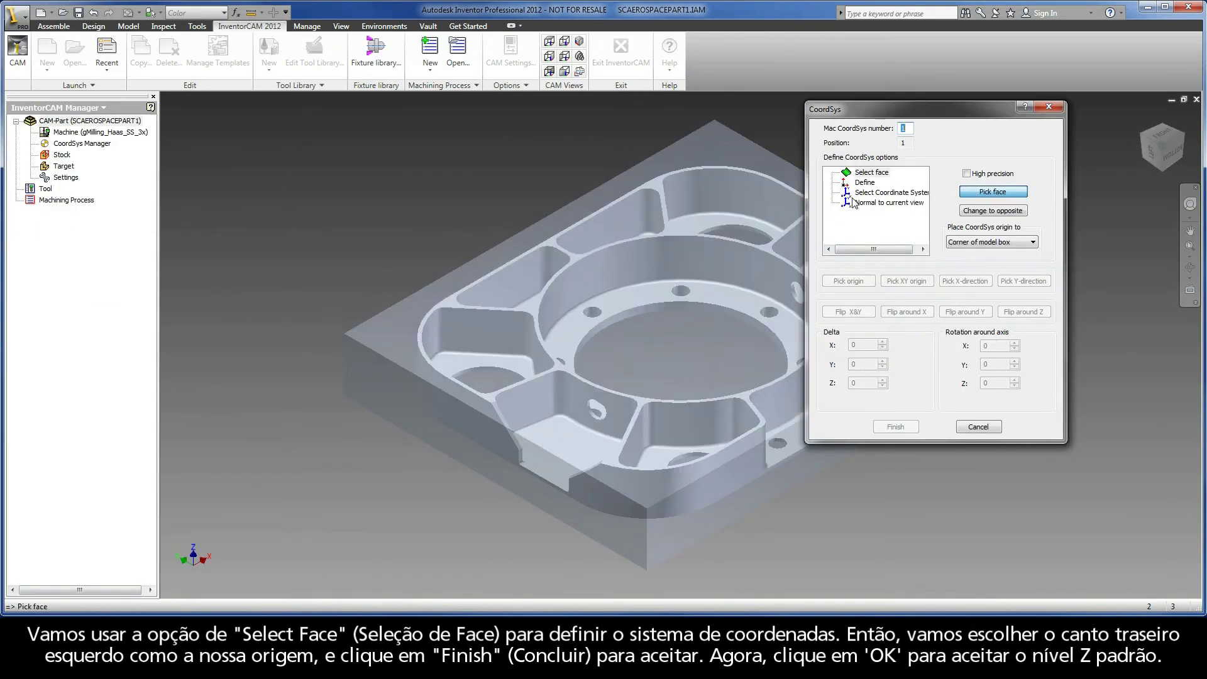
click(747, 157)
click(848, 283)
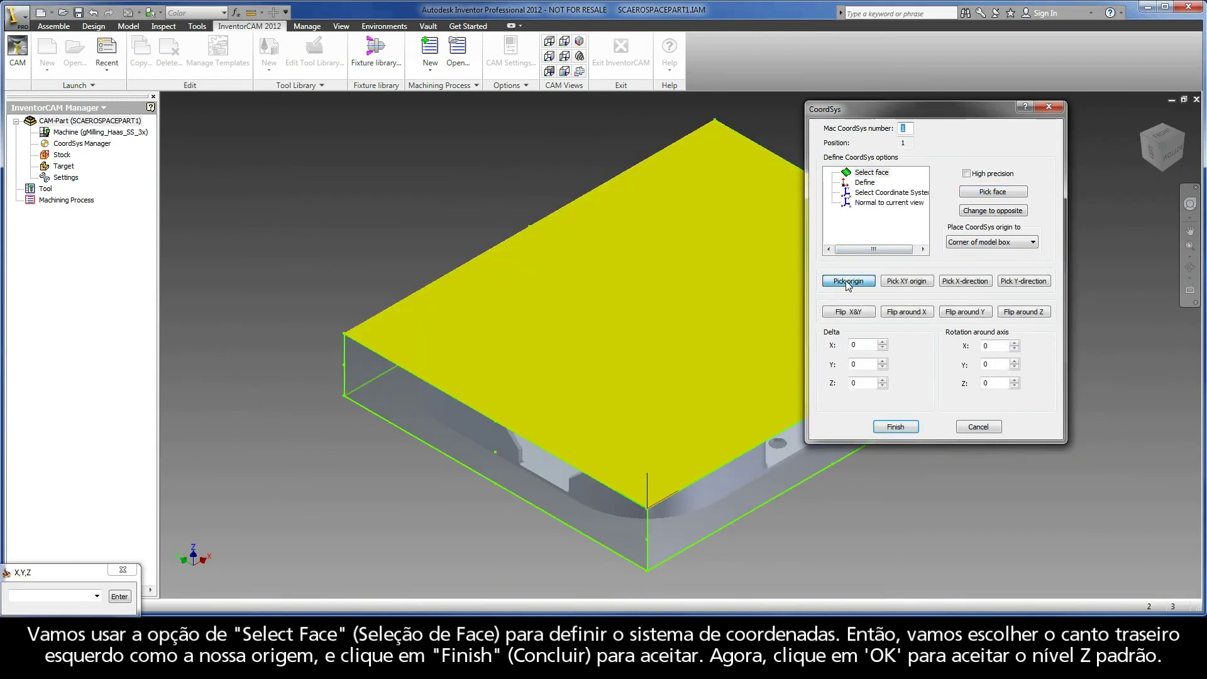
click(344, 334)
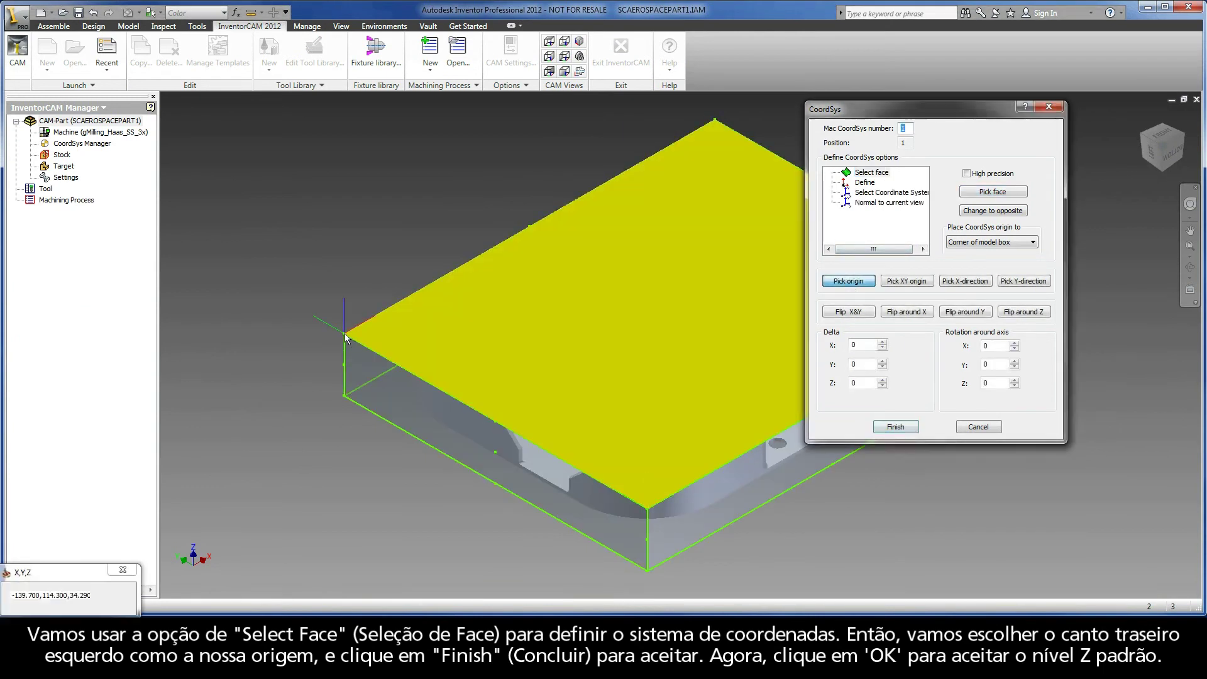
click(888, 427)
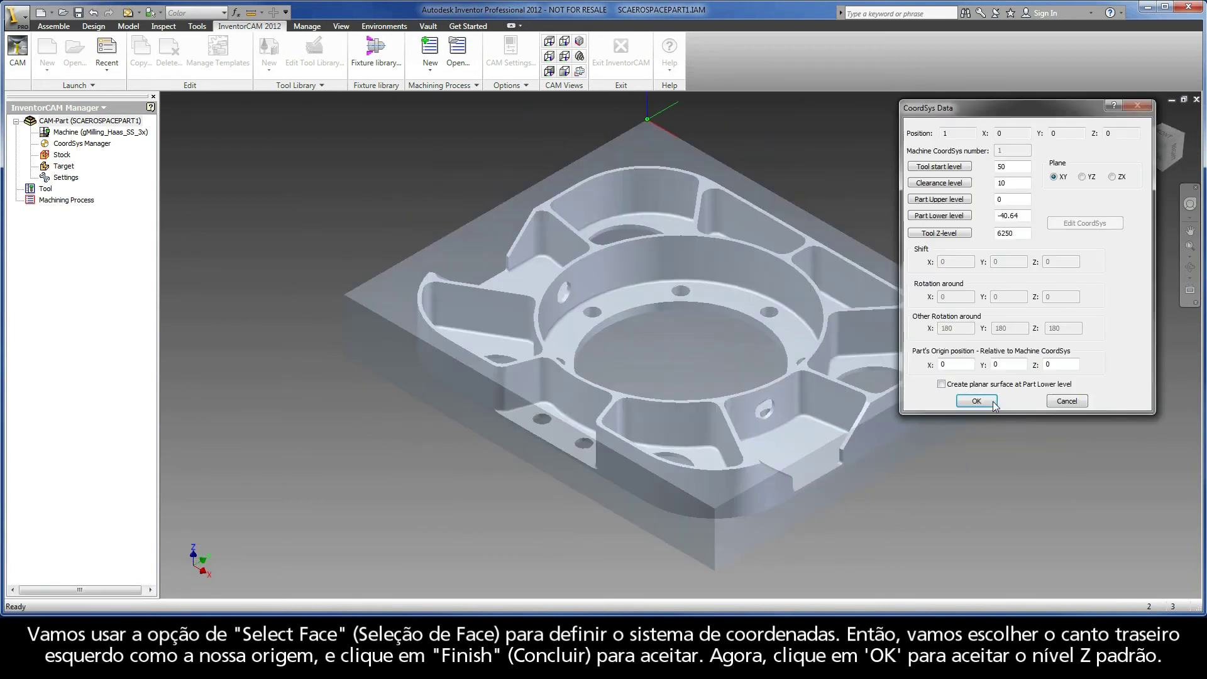
click(977, 401)
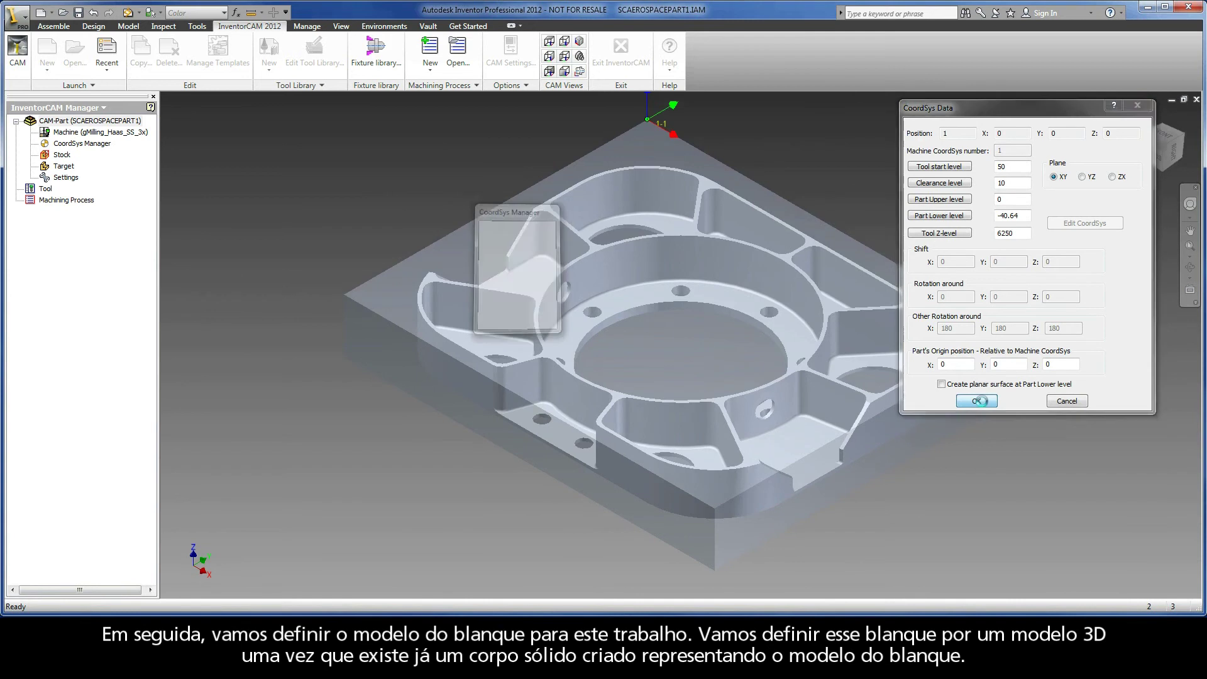
click(519, 322)
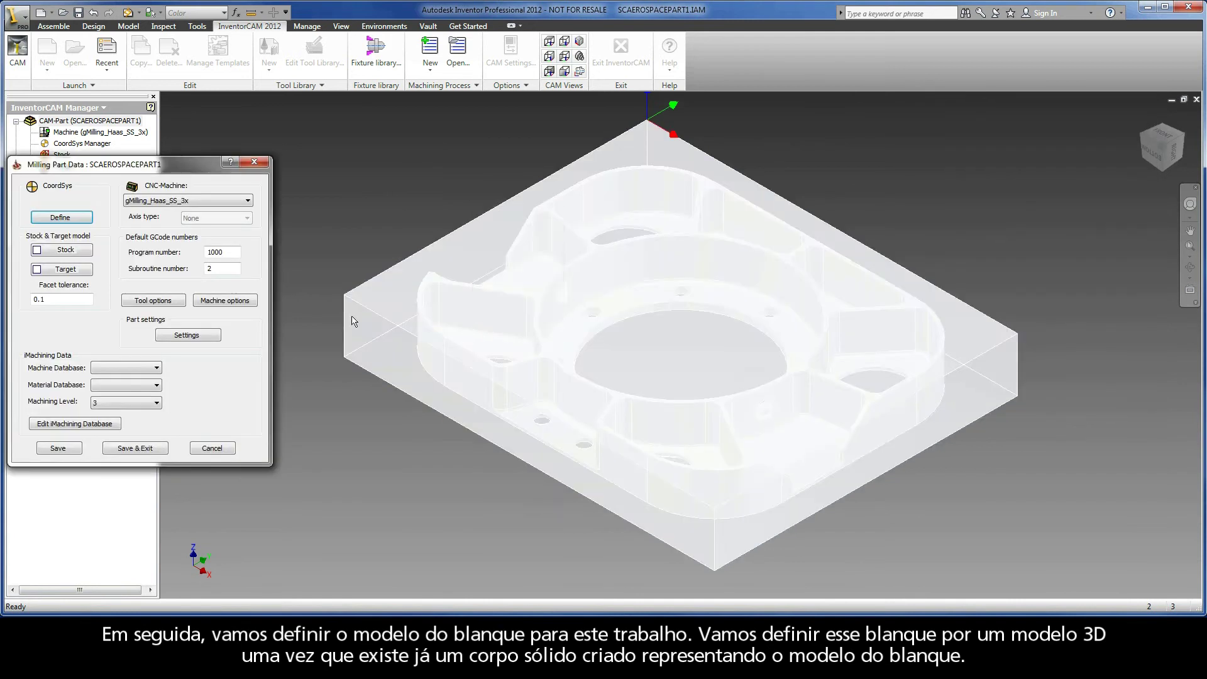
Step: Define the stock model as a 3D Model using the transparent block body that surrounds the part
click(56, 249)
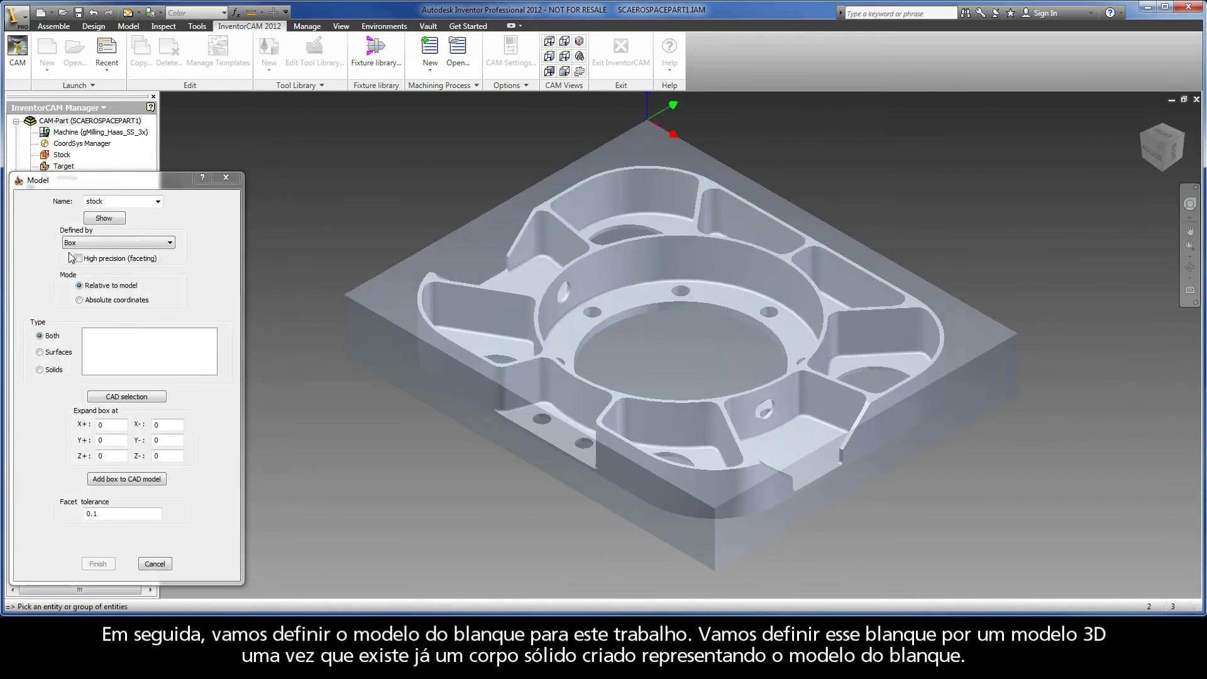
click(113, 242)
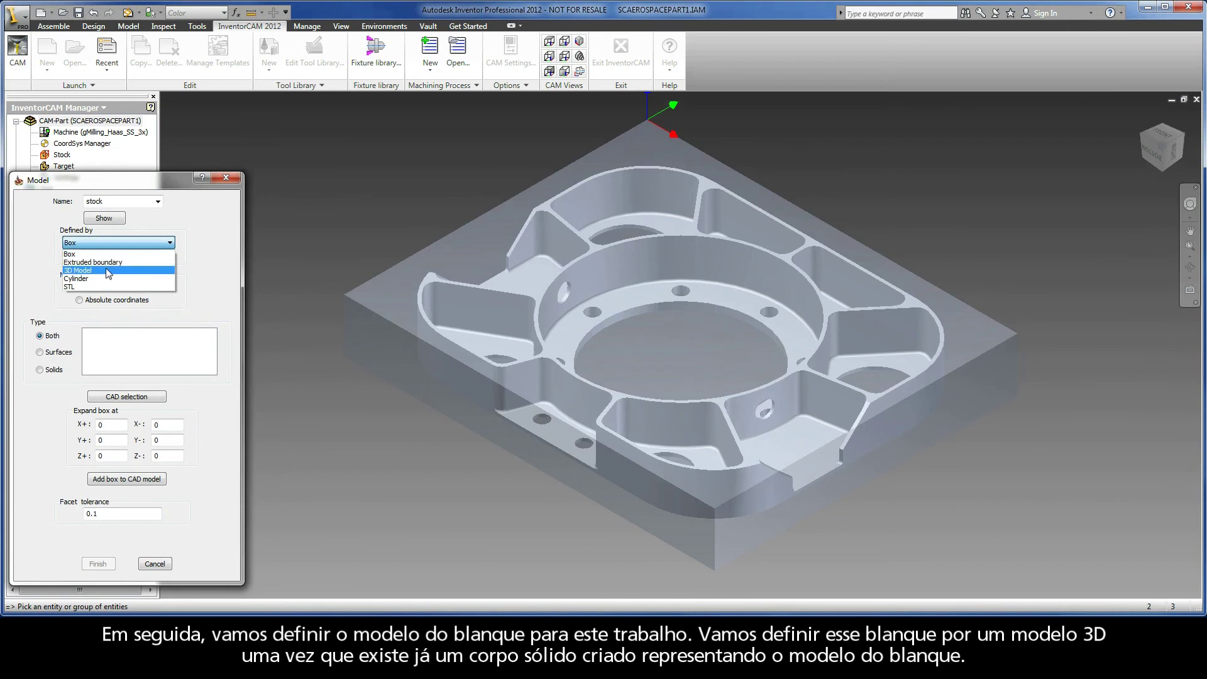
click(106, 270)
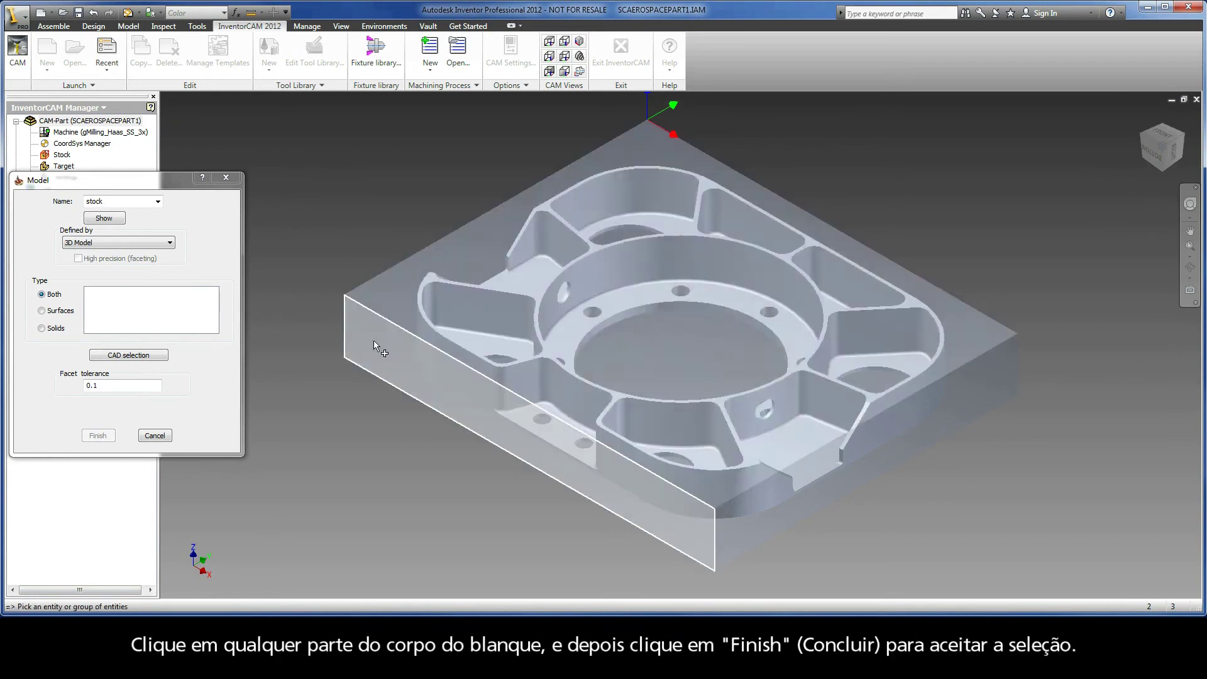
click(373, 341)
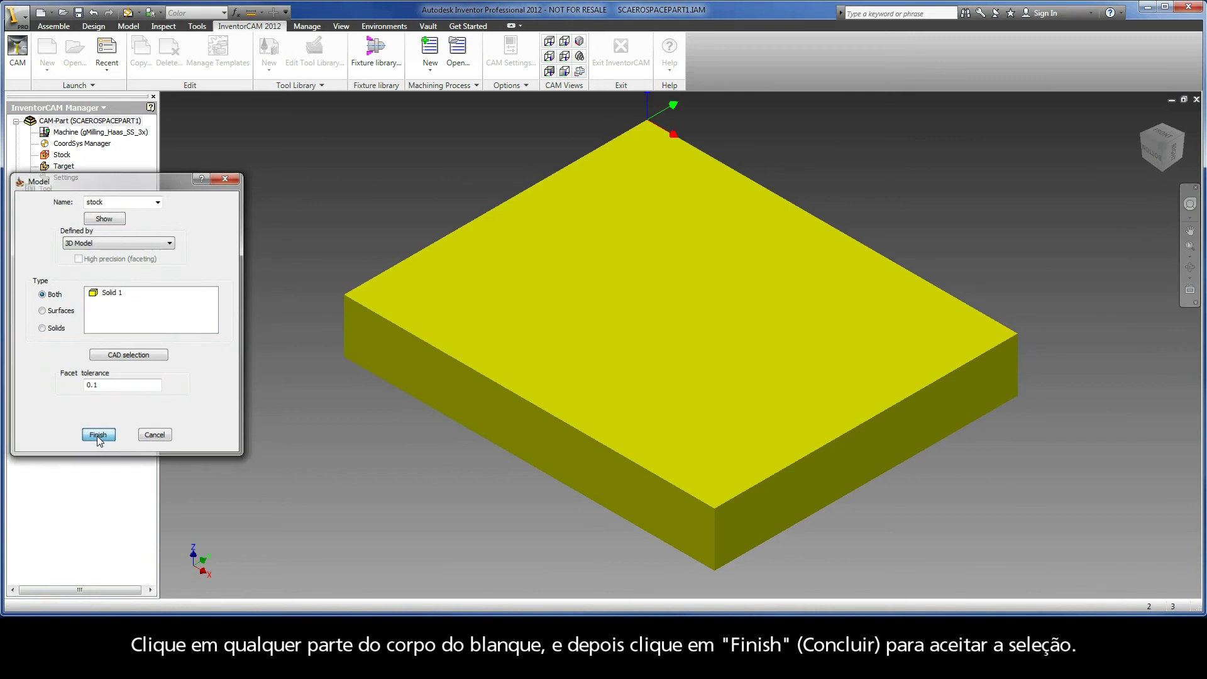
click(98, 437)
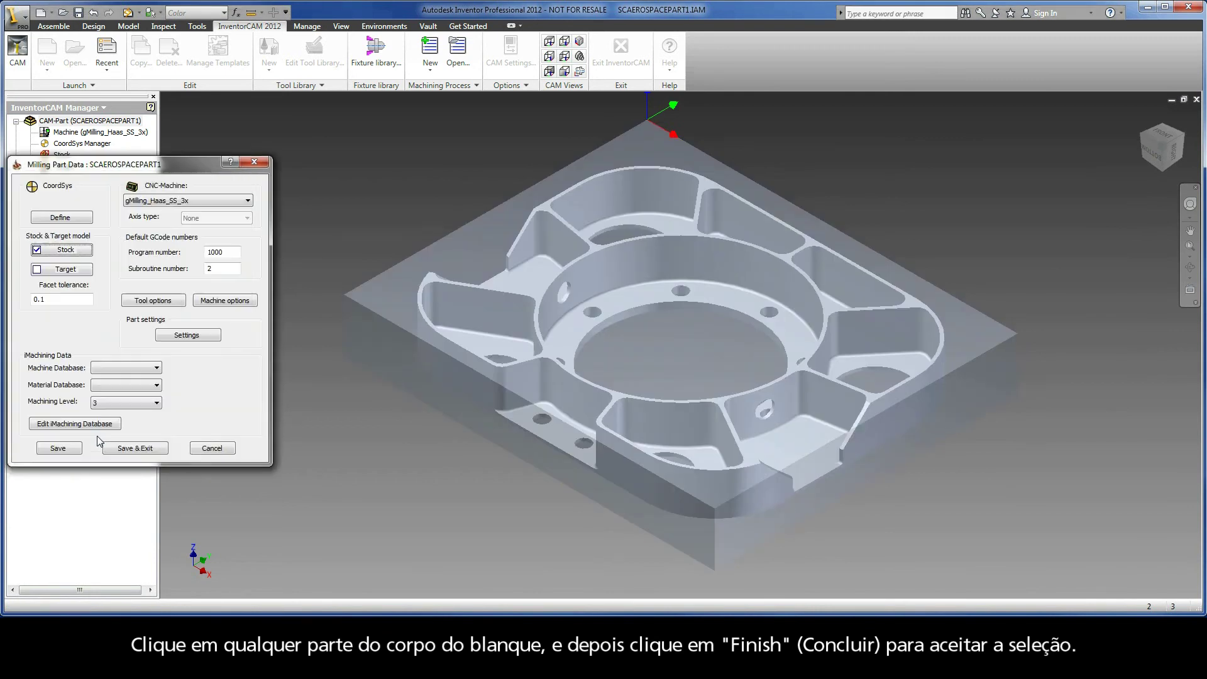
Step: Define the target model from the machined part body inside the transparent stock, then save and exit the CAM-Part definition
click(63, 271)
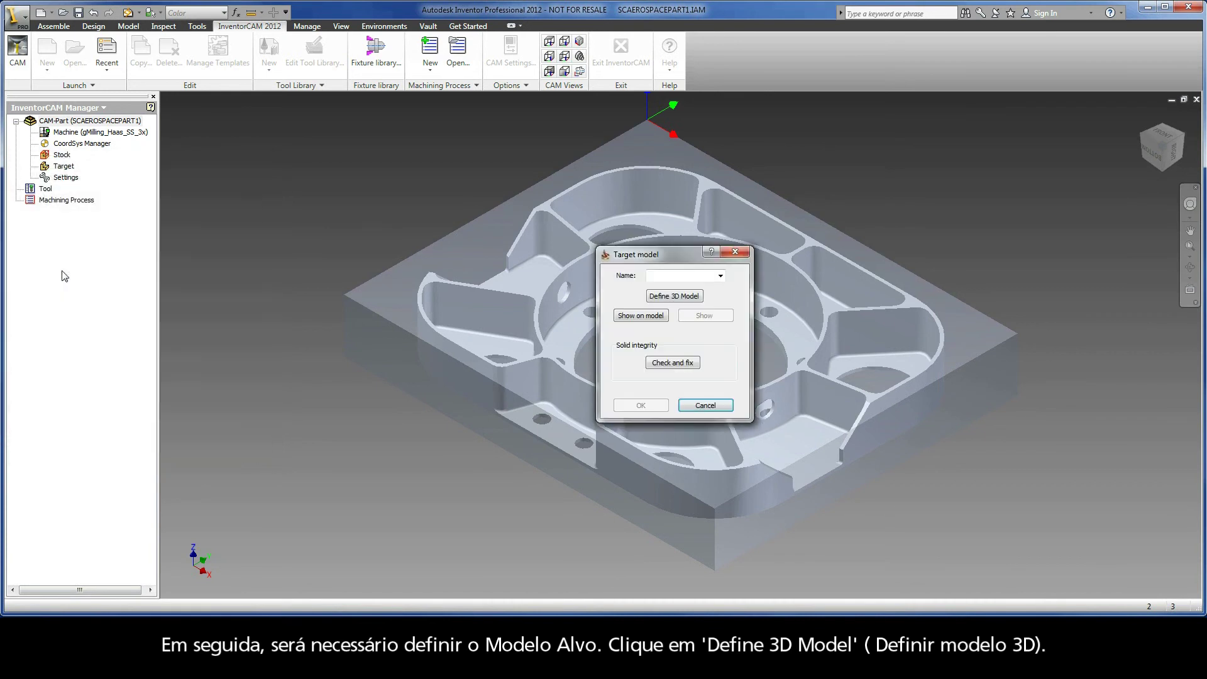
click(645, 294)
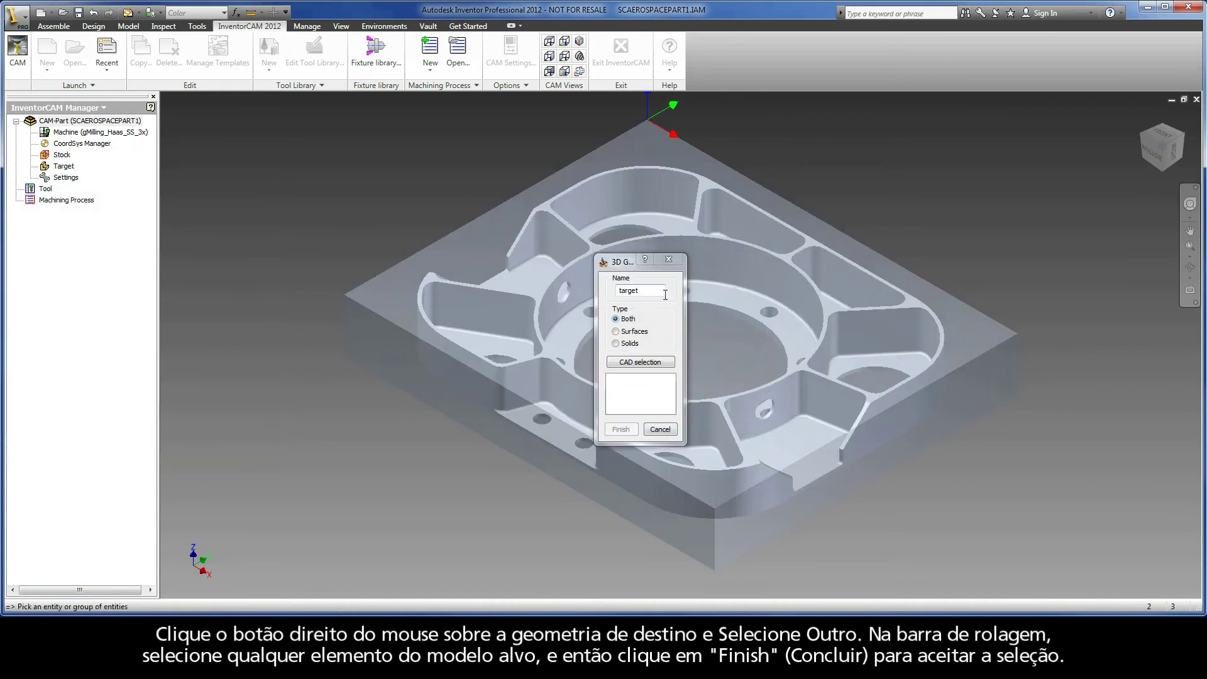
right_click(483, 292)
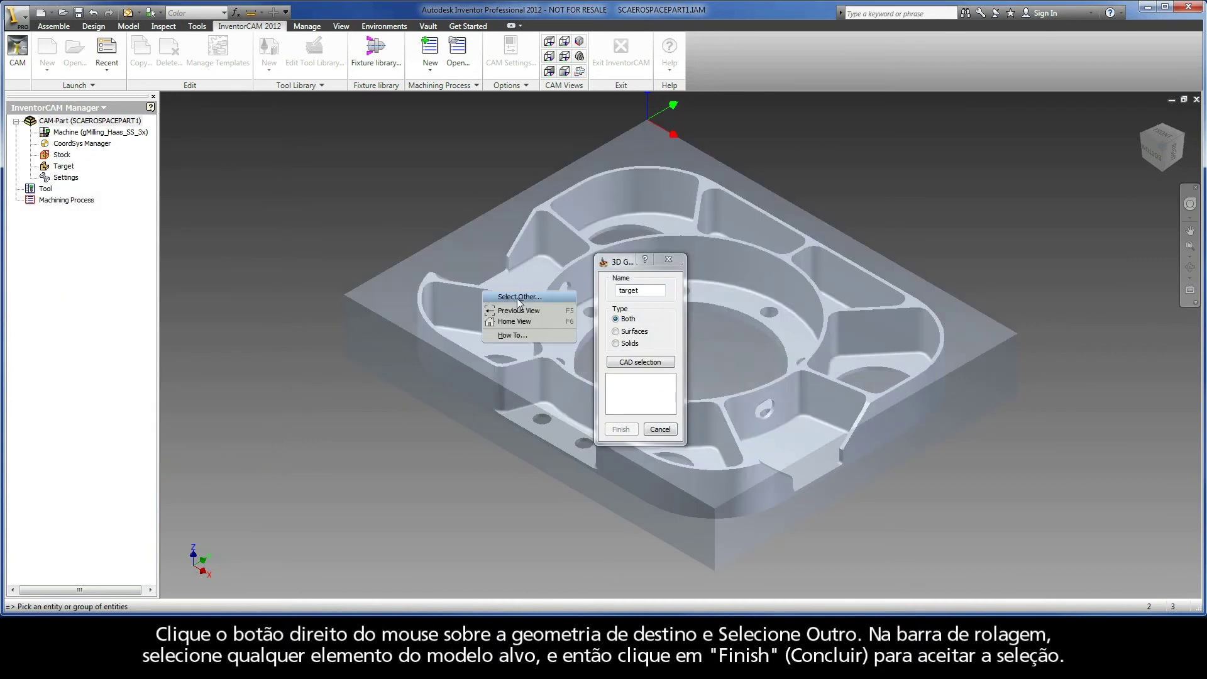
click(519, 296)
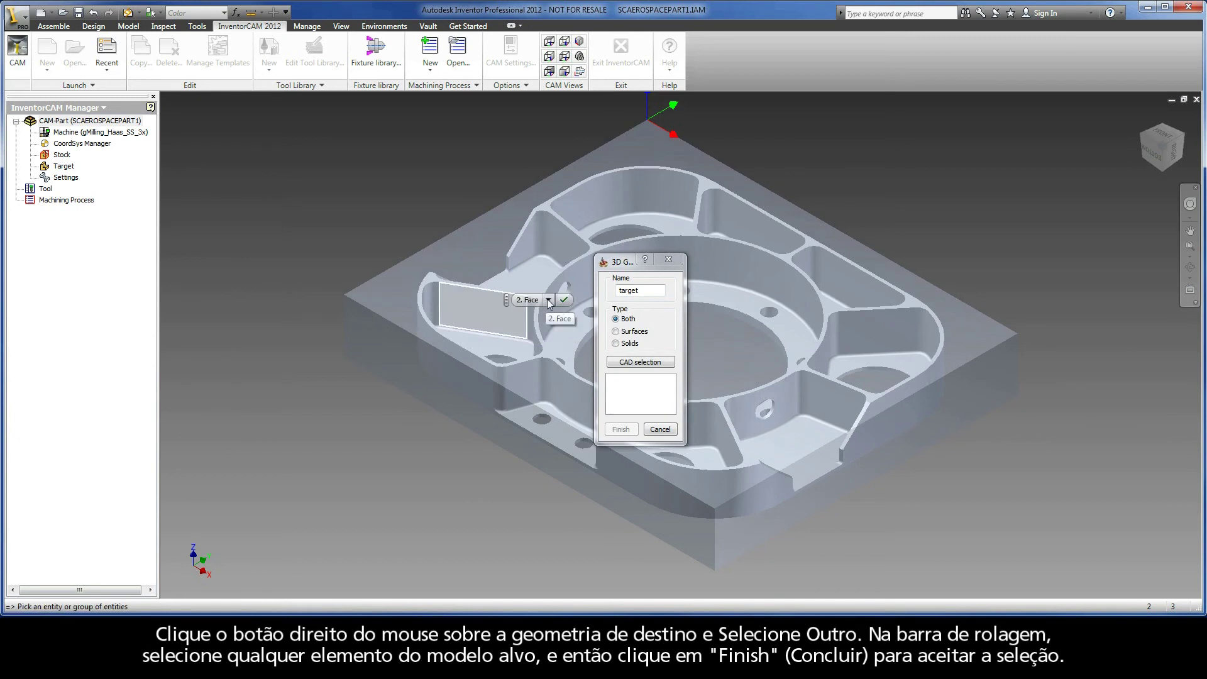
click(549, 301)
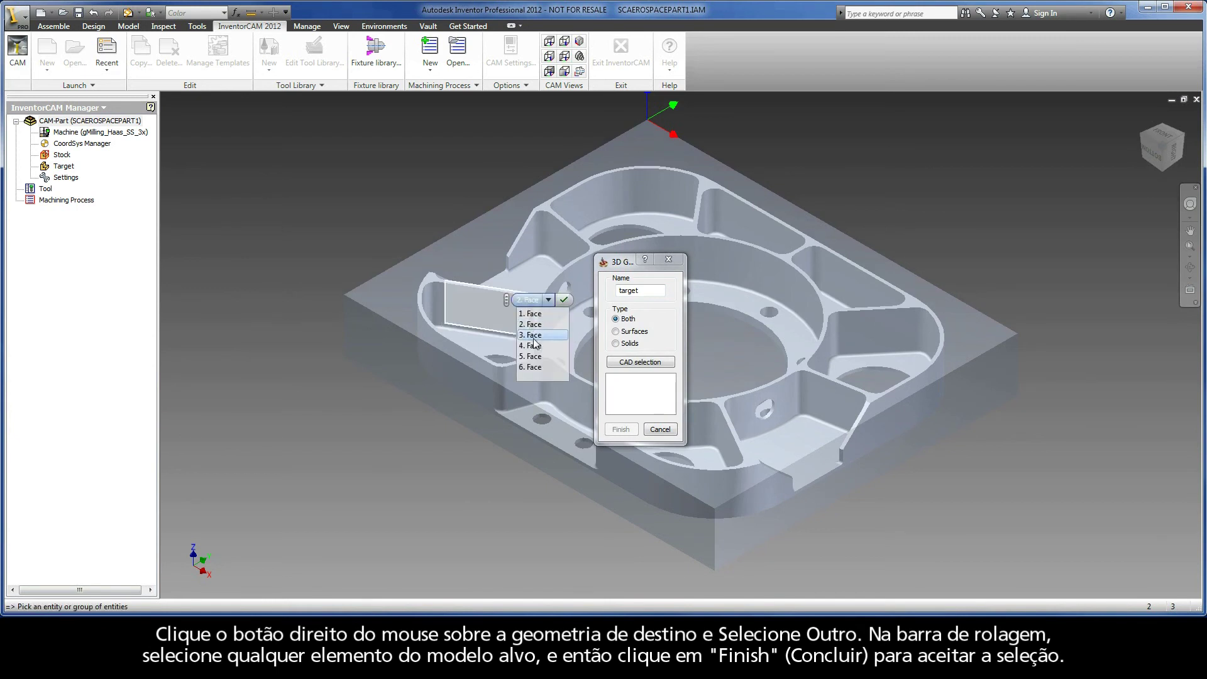
click(533, 326)
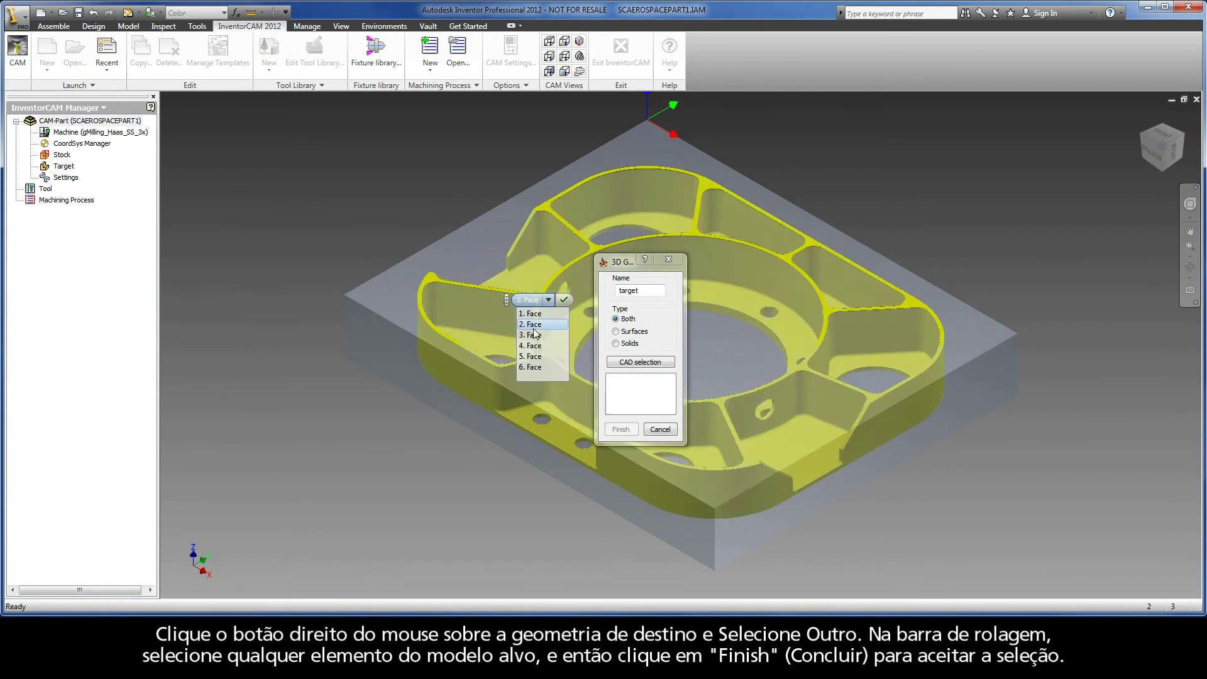
click(613, 431)
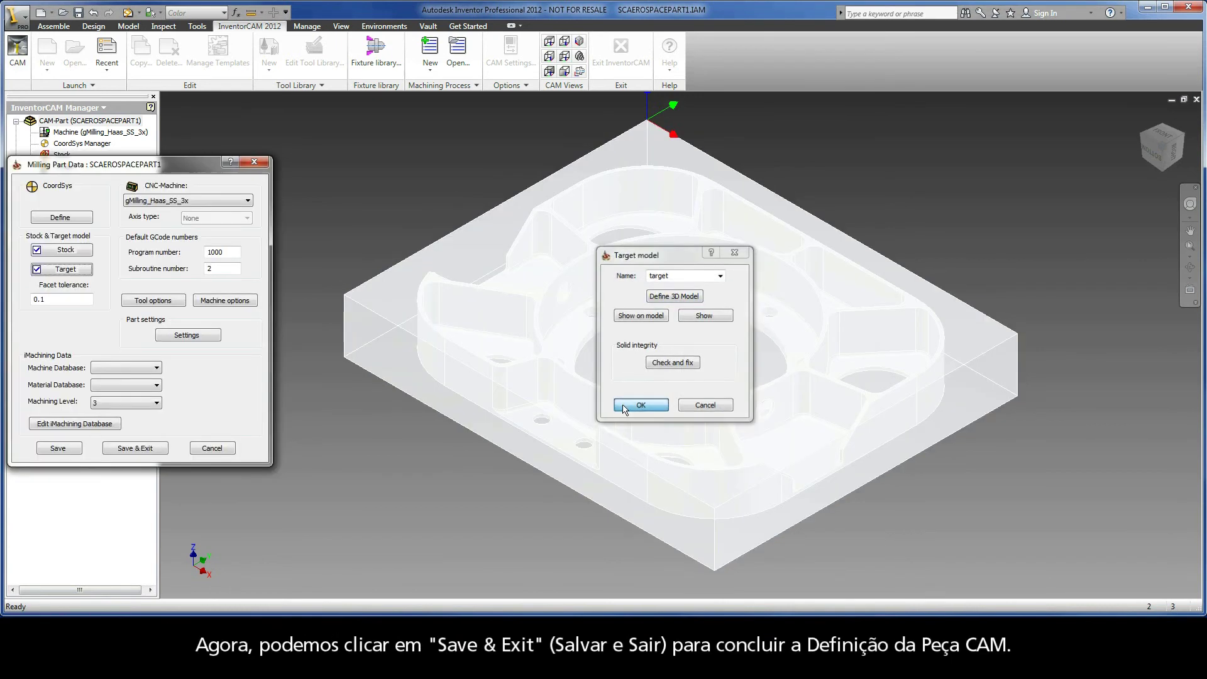
click(622, 408)
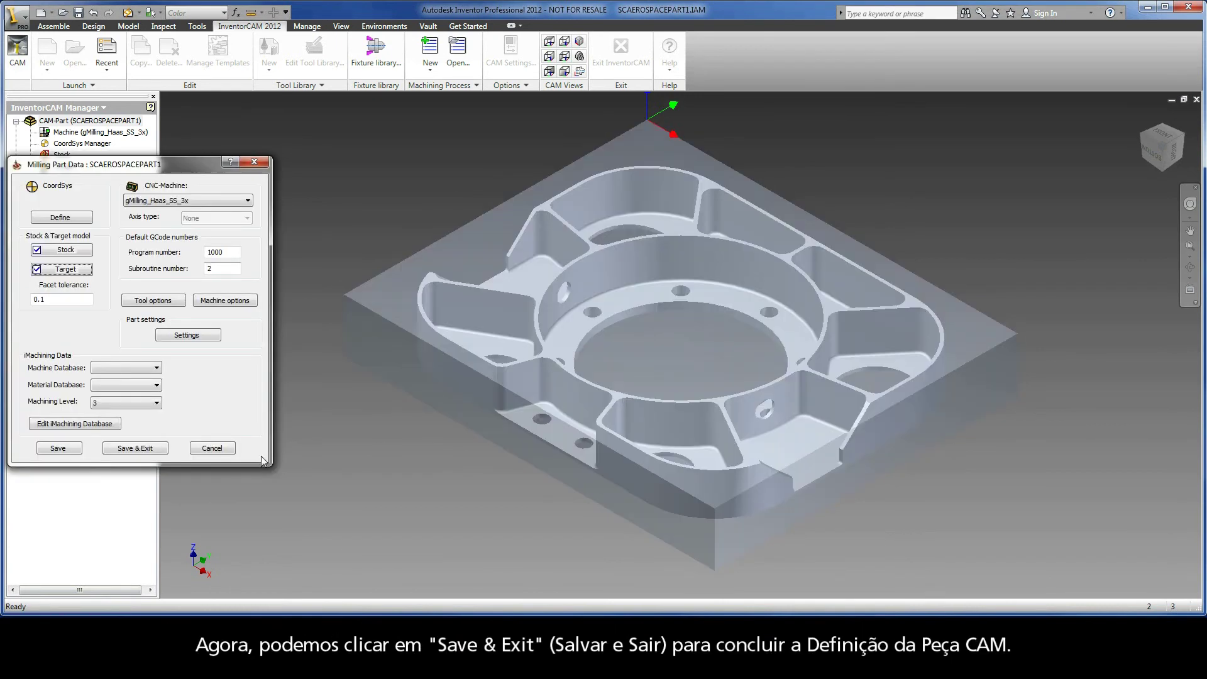
click(136, 448)
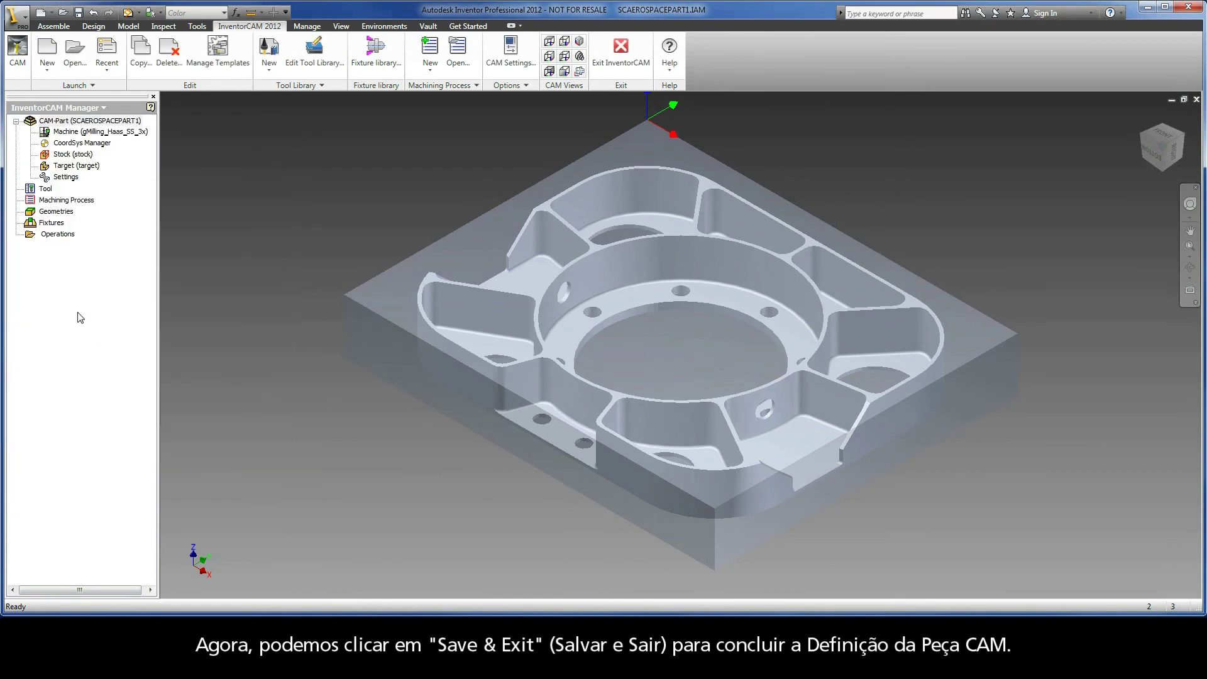
Step: Add a new iMachining operation to the CAM-Part's operations
click(53, 235)
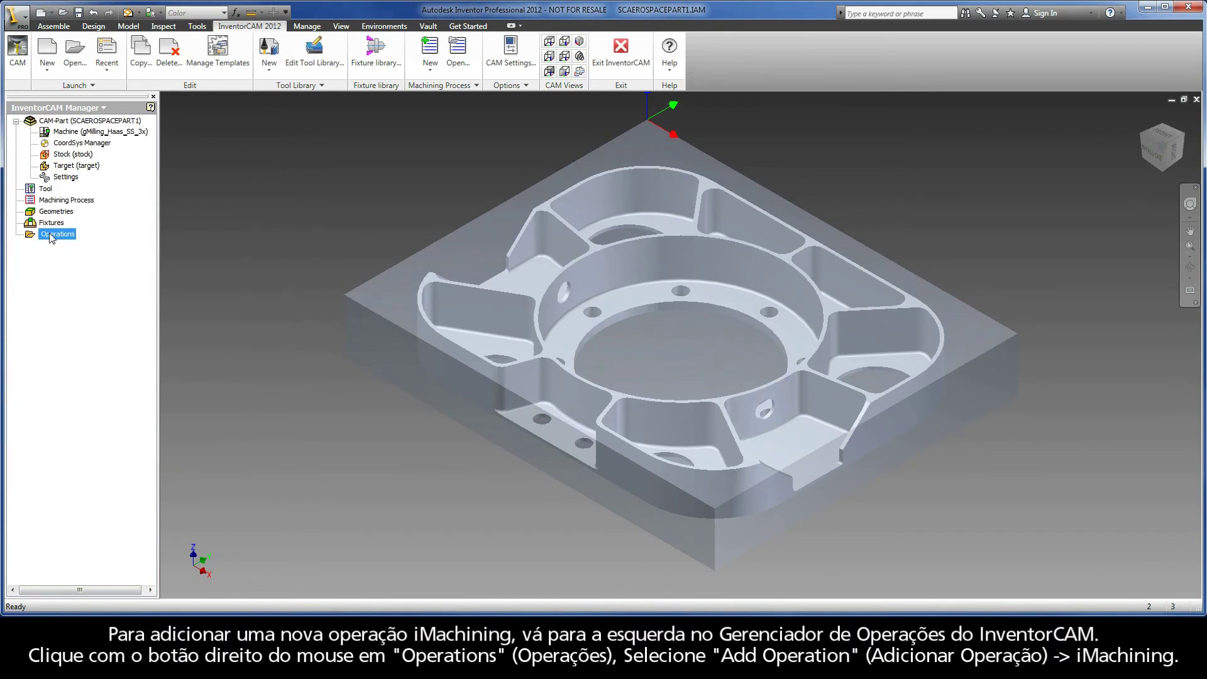
right_click(52, 237)
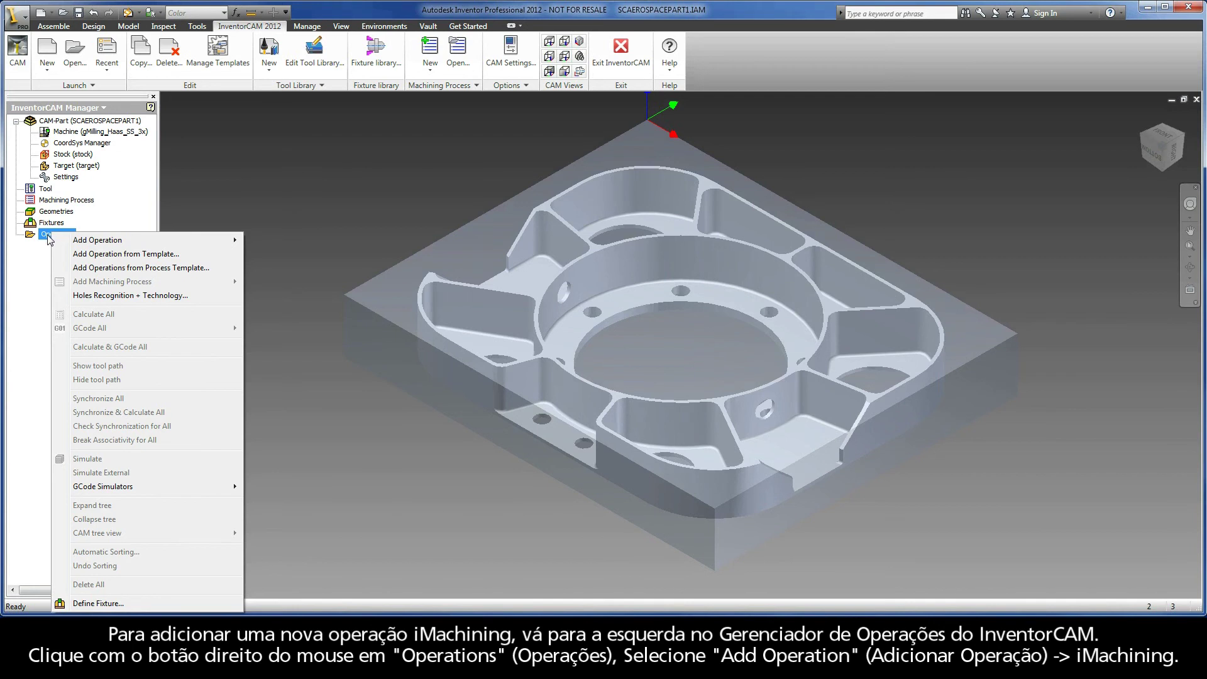
mouse_move(146, 240)
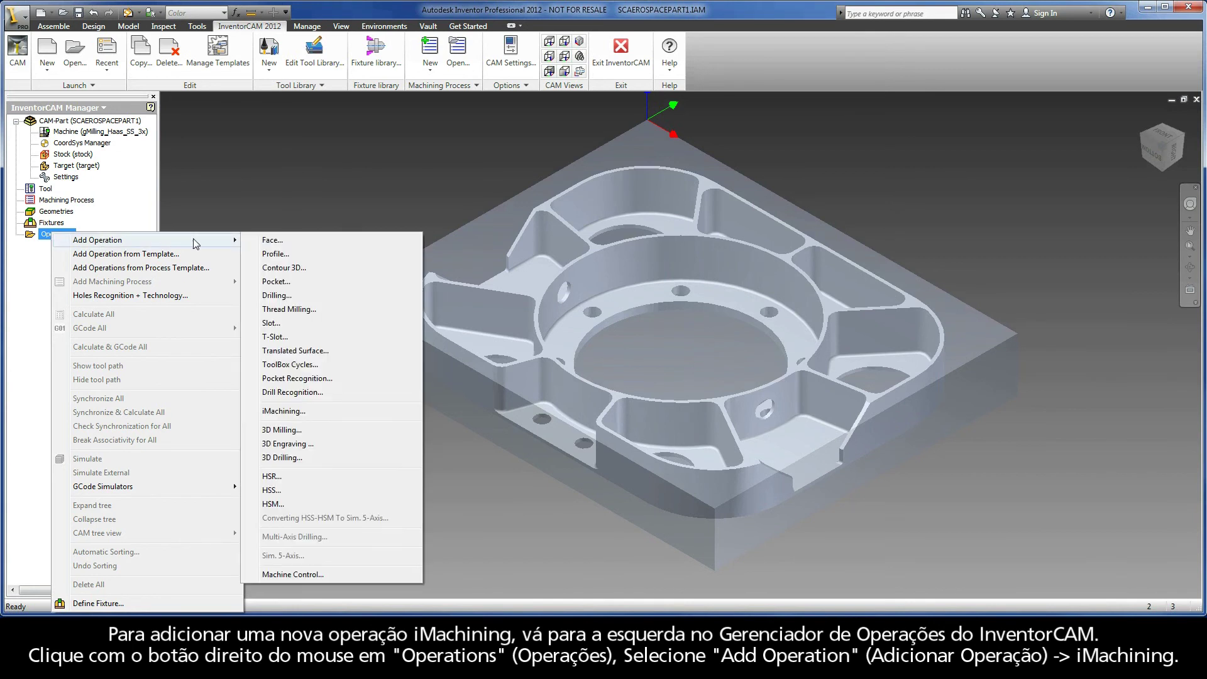
click(282, 412)
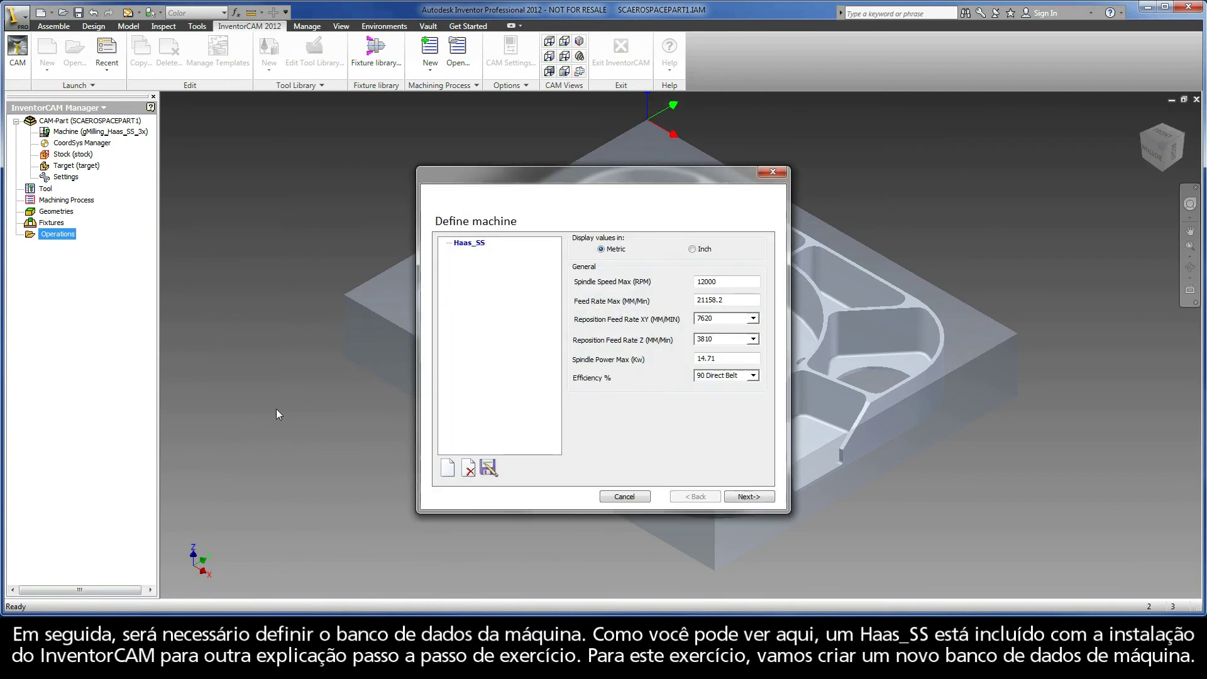
Step: Create a new iMachining machine database file named Haas_SS_New
click(479, 247)
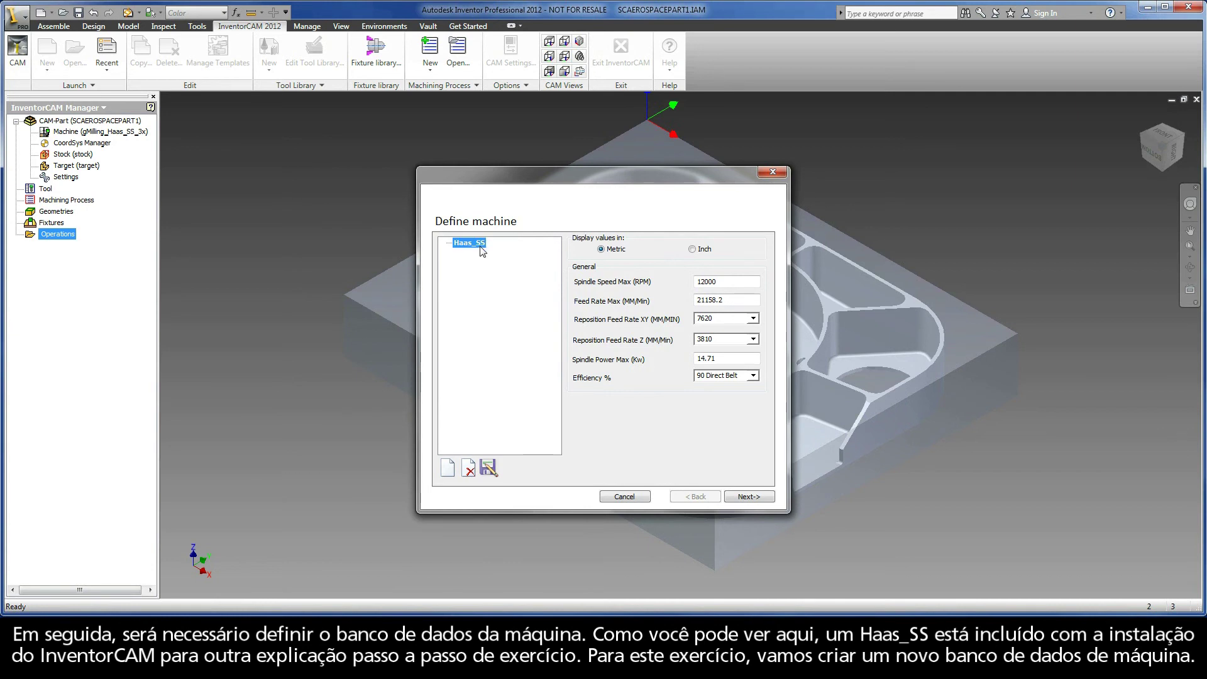
click(448, 470)
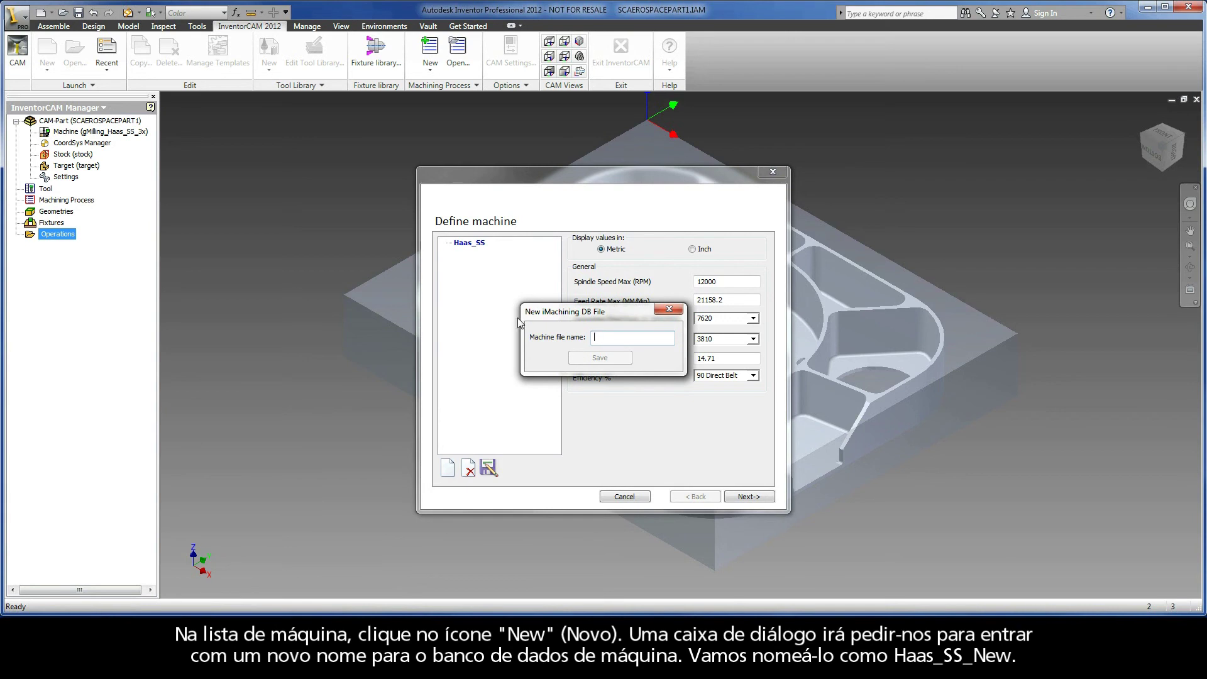
text(Haas_SS_New)
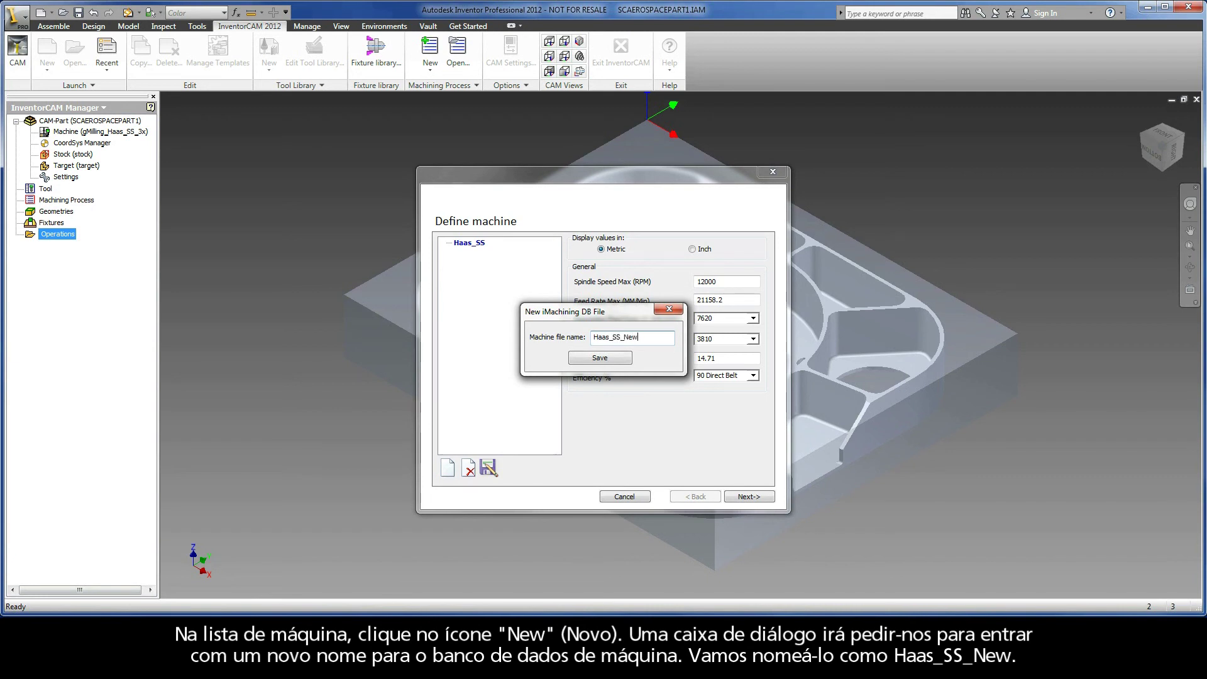
click(587, 360)
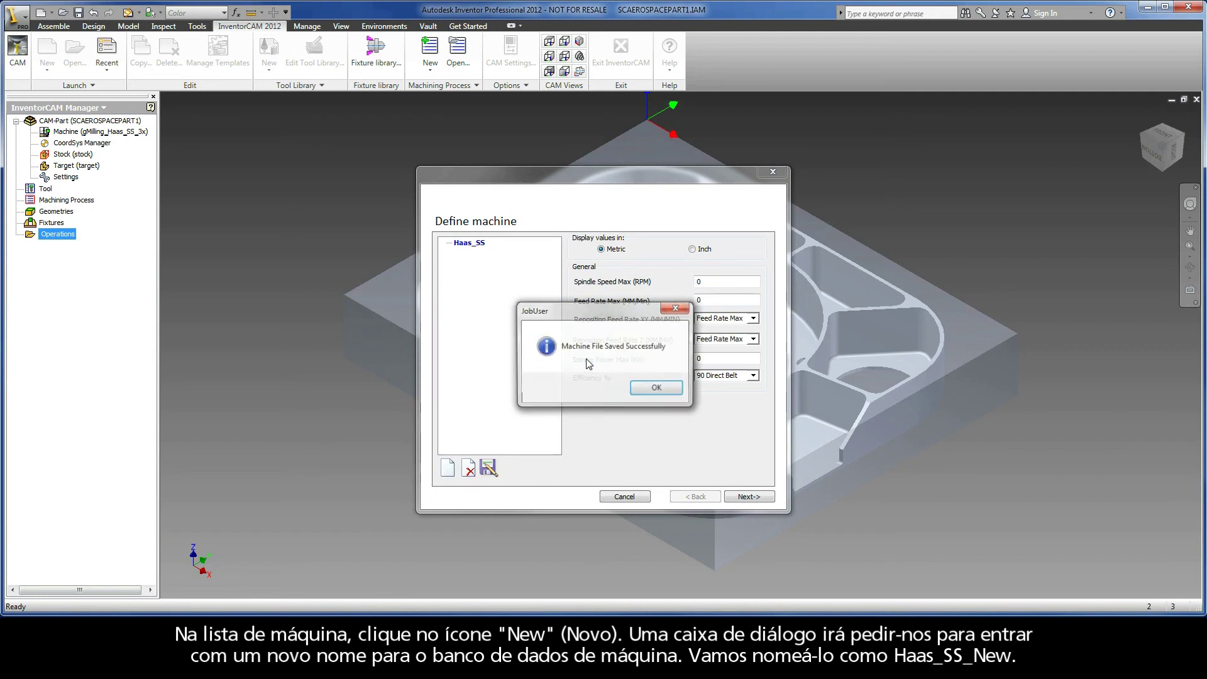
click(655, 394)
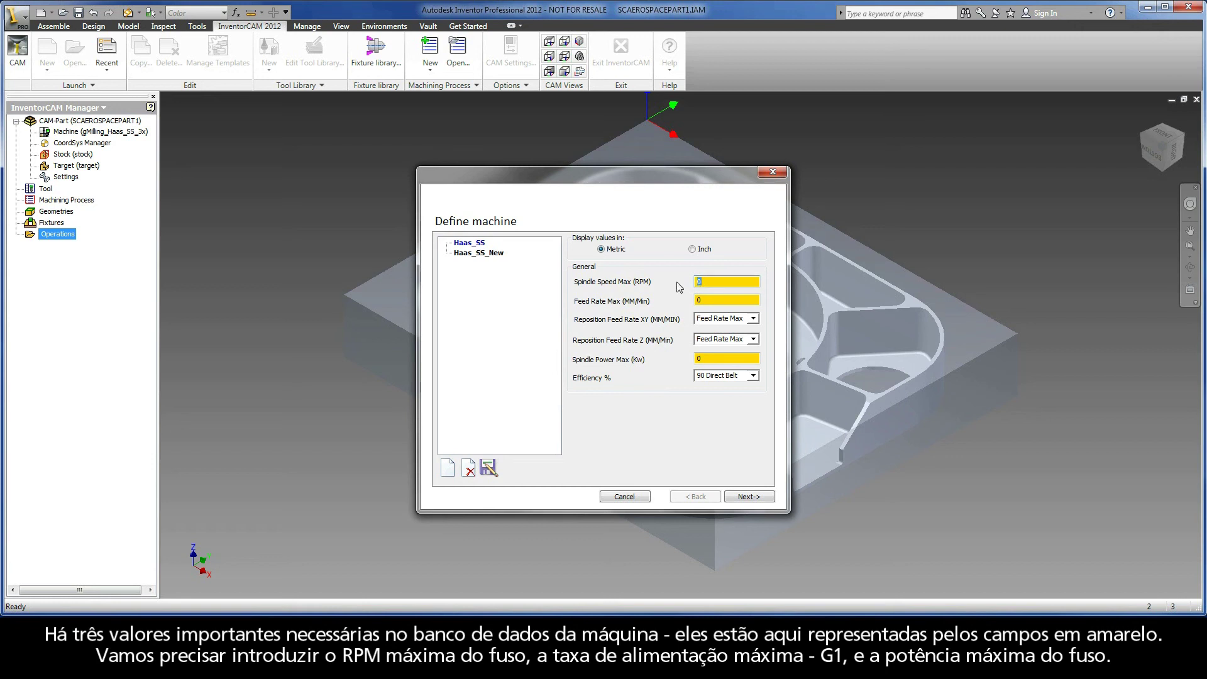
Step: Set the new machine's maximum spindle speed to 10000 RPM, maximum feed rate to 10000 mm/min and maximum spindle power to 11 kW
text(10000)
click(704, 300)
text(10000)
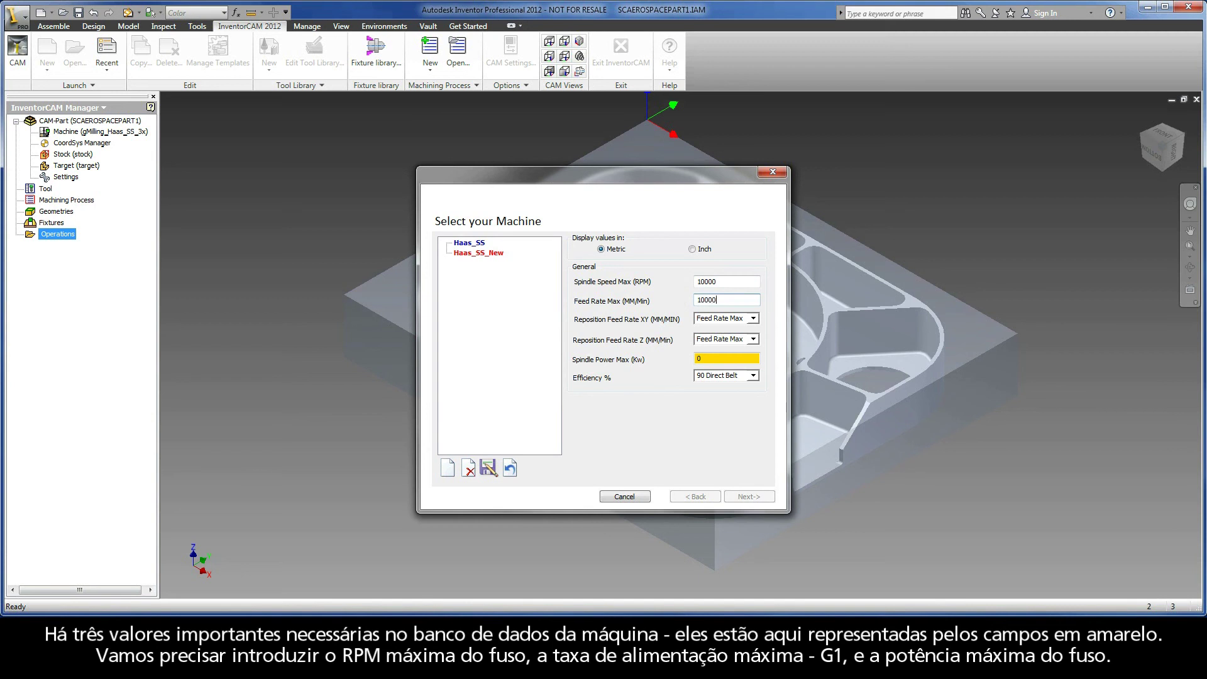
click(704, 358)
text(11)
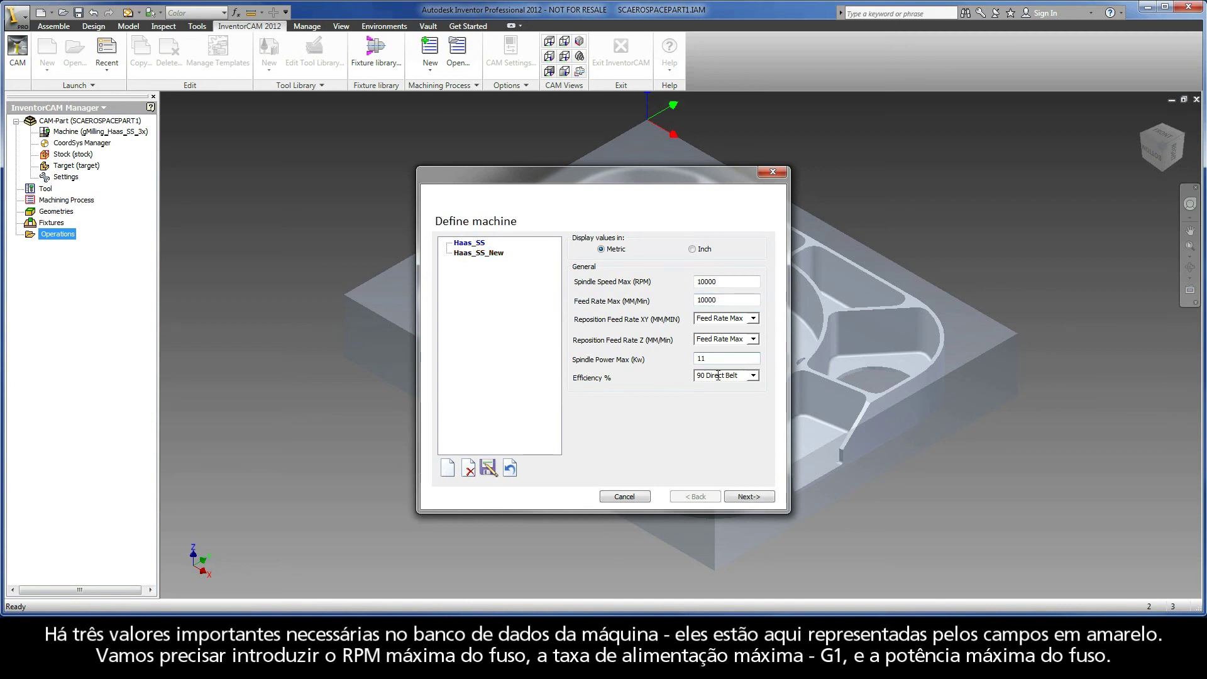
click(749, 497)
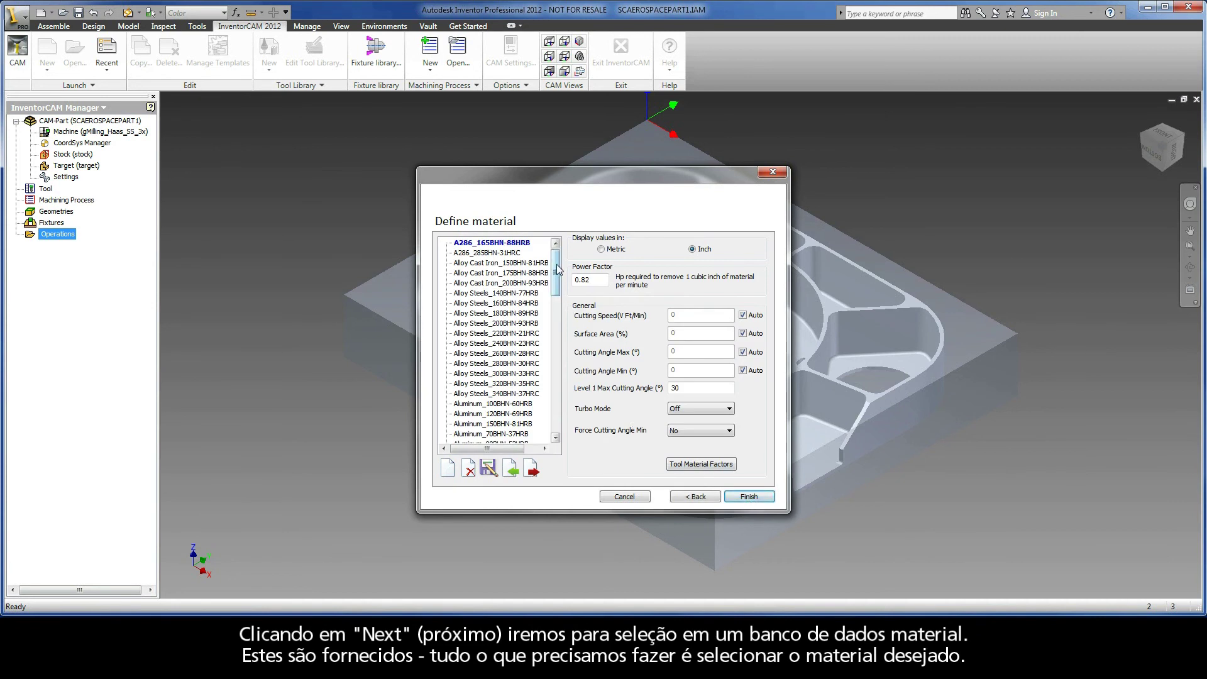
Step: Choose Aluminum_100BHN-60HRB as the iMachining material and finish the database definition
mouse_move(556, 274)
mouse_down()
mouse_move(571, 418)
mouse_move(556, 267)
mouse_up()
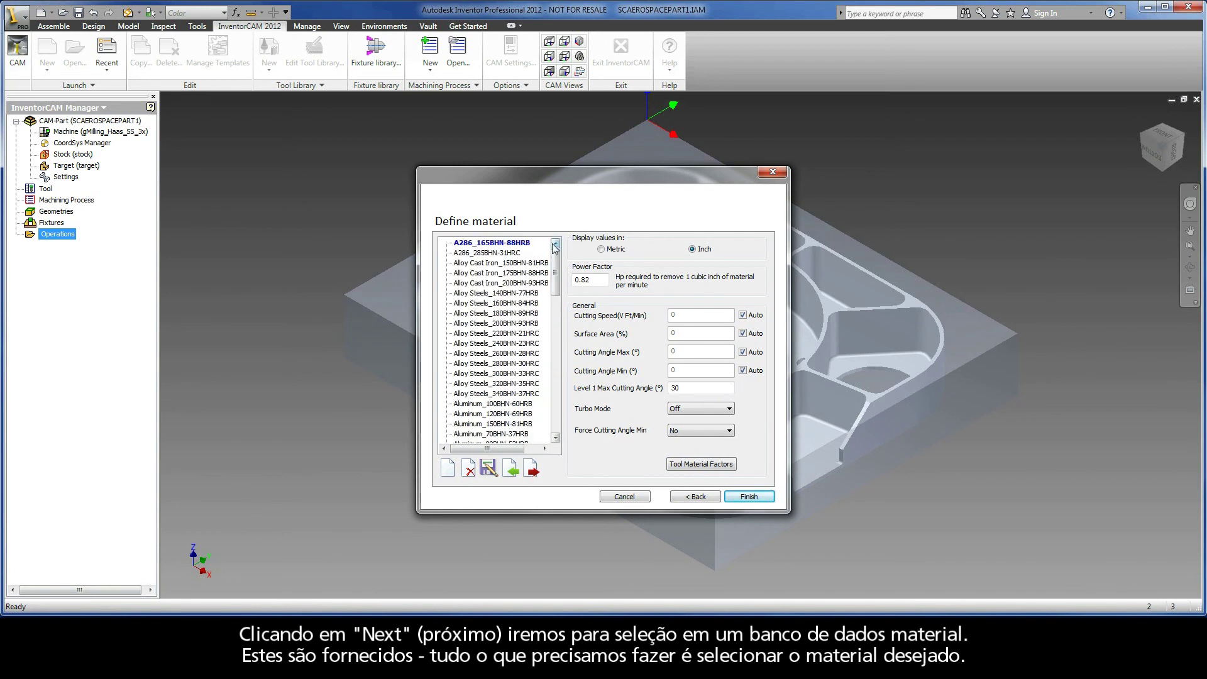
click(504, 404)
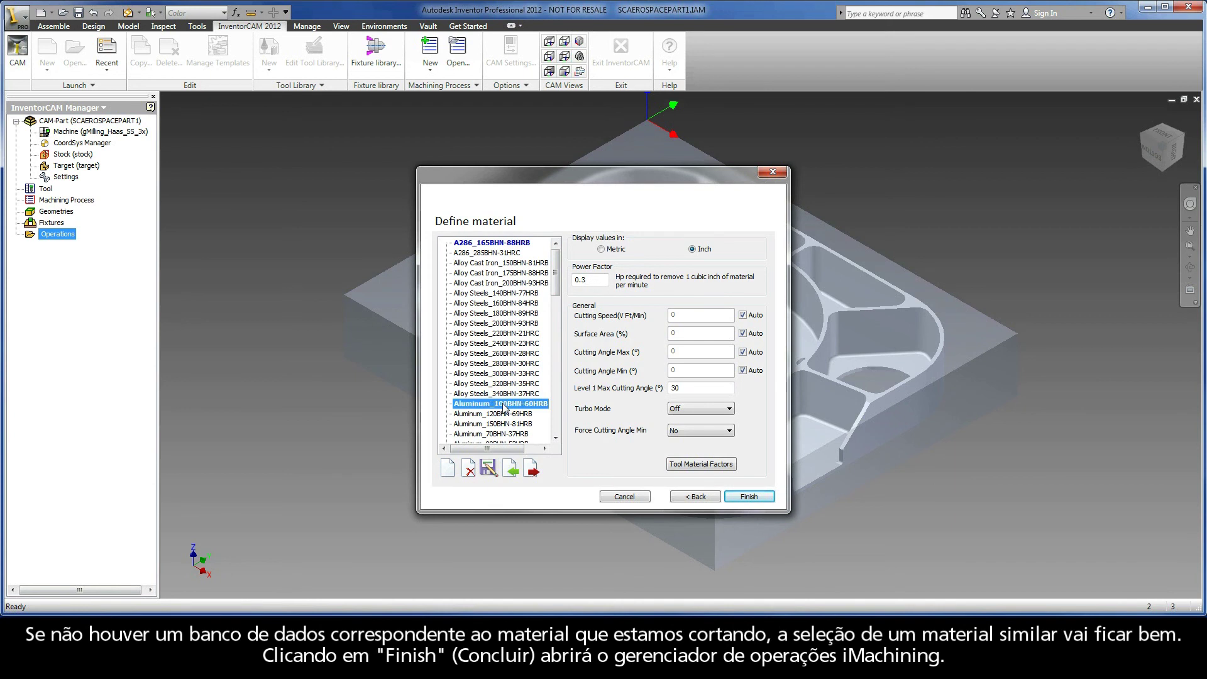
click(749, 498)
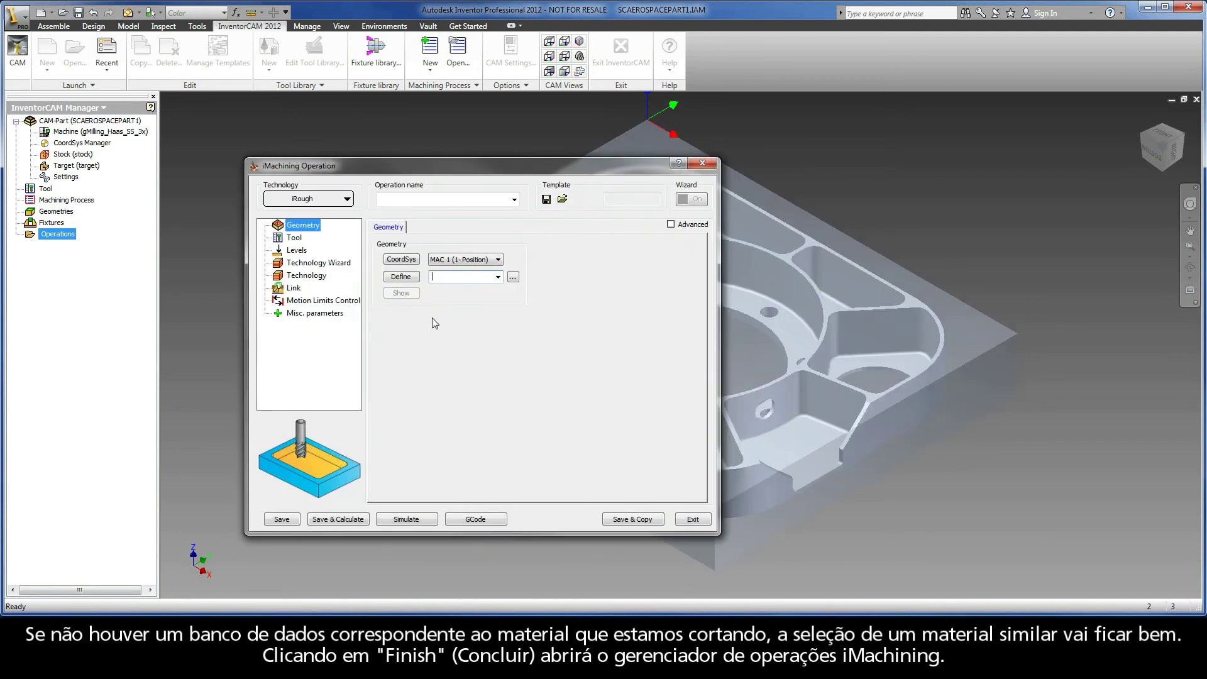
Step: Define the operation's contour geometry from a floor edge of the part's leftmost closed pocket, closing the chain with Auto-constant Z
click(401, 277)
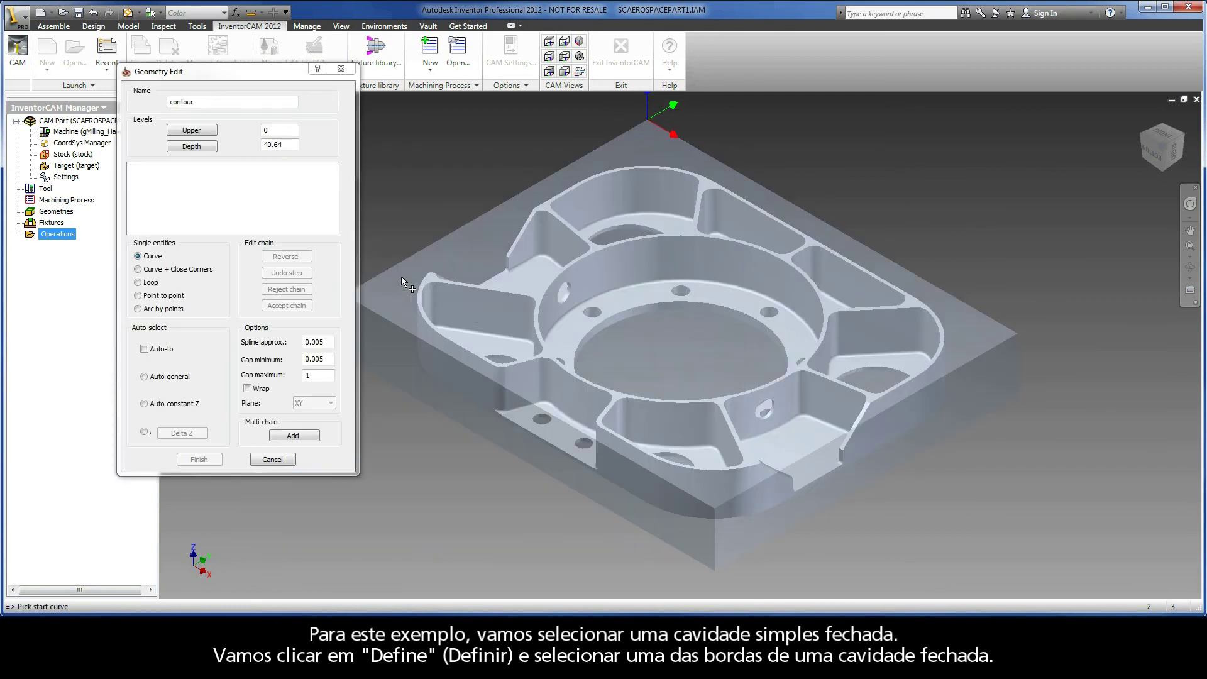
right_click(496, 334)
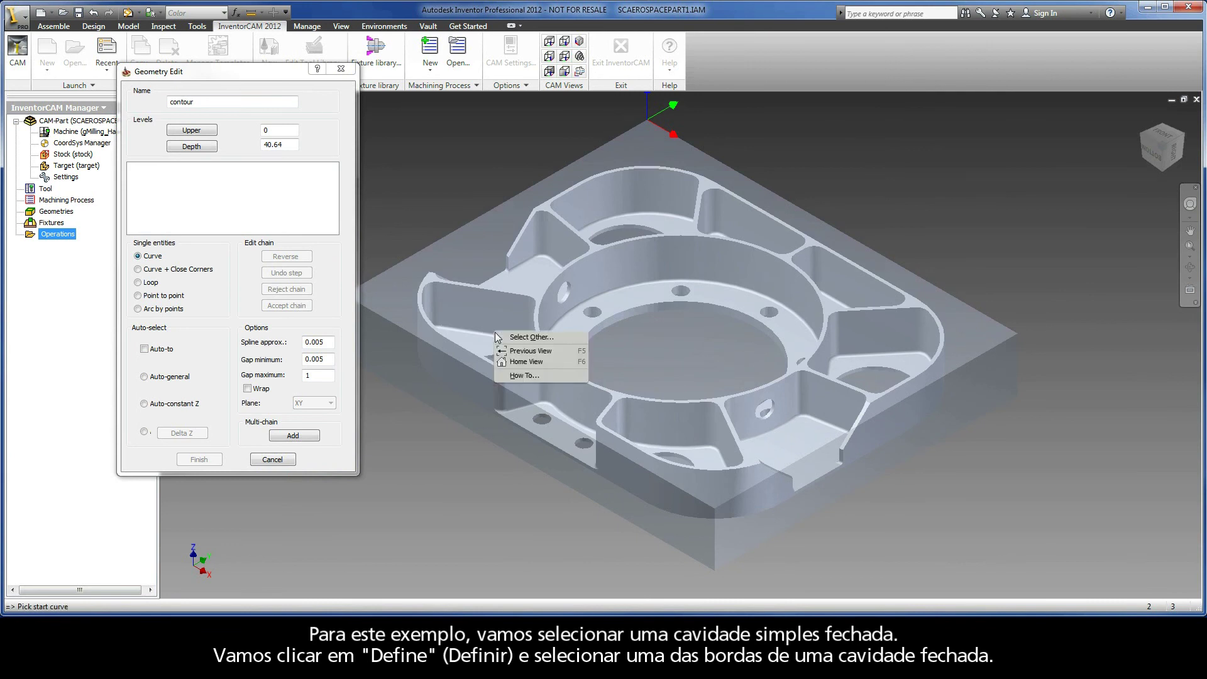
click(482, 330)
click(482, 330)
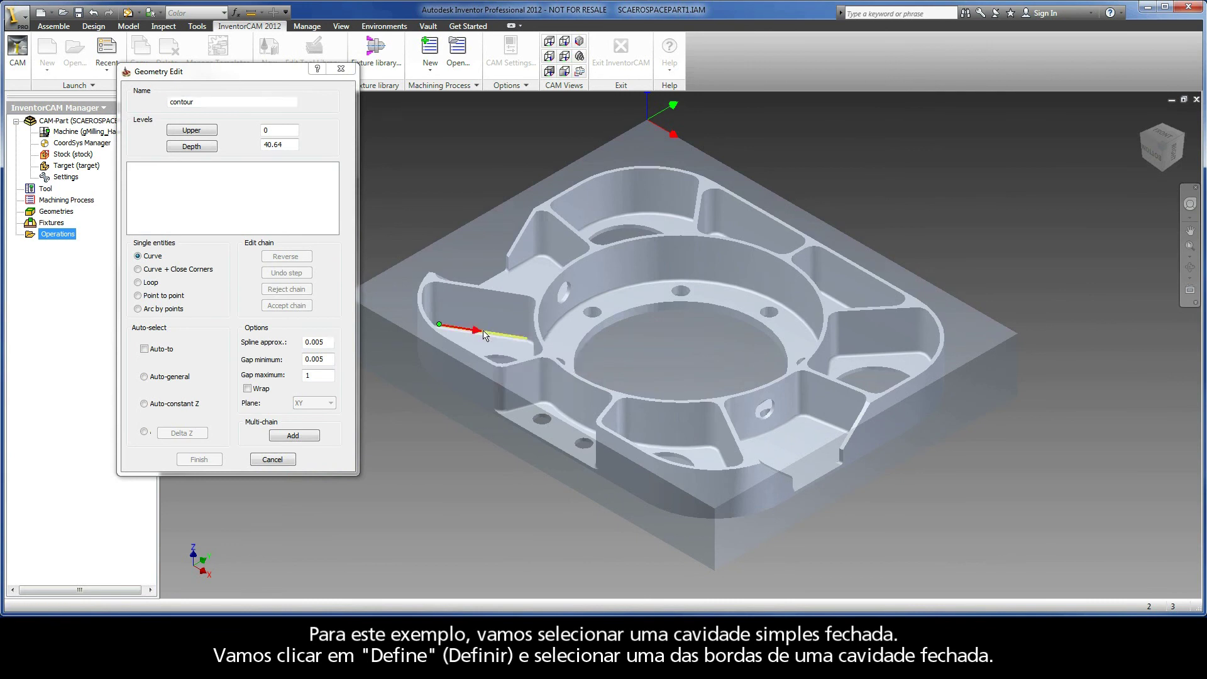
click(167, 403)
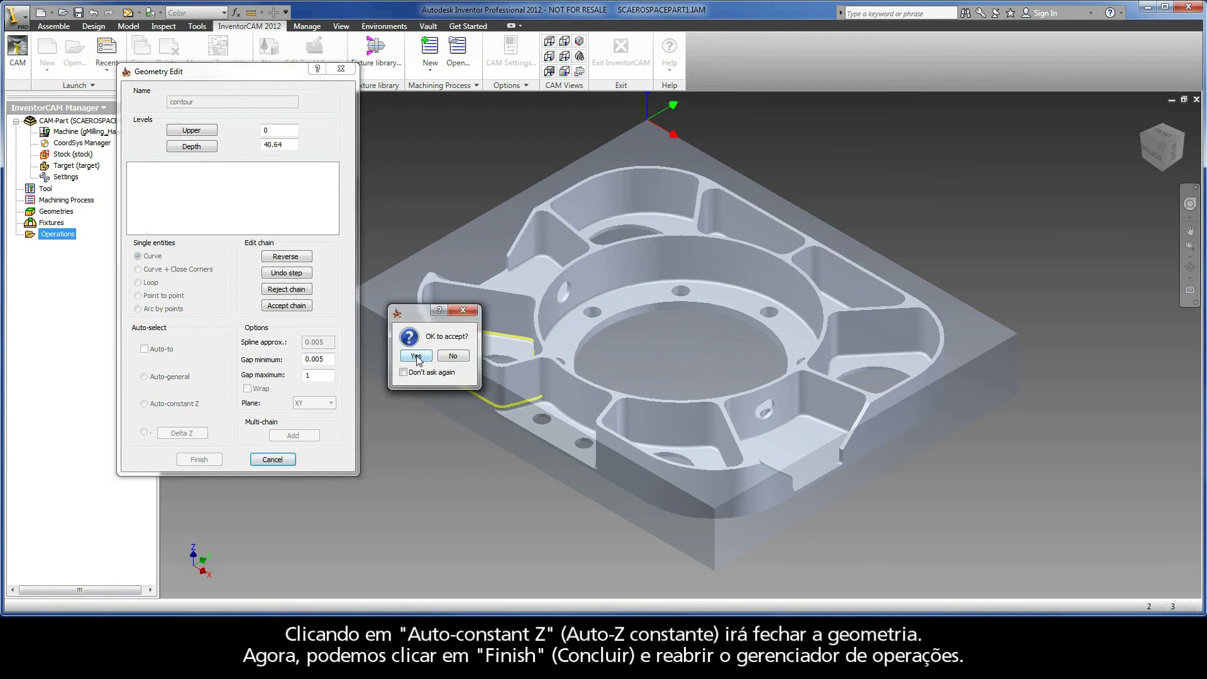
click(416, 356)
click(200, 459)
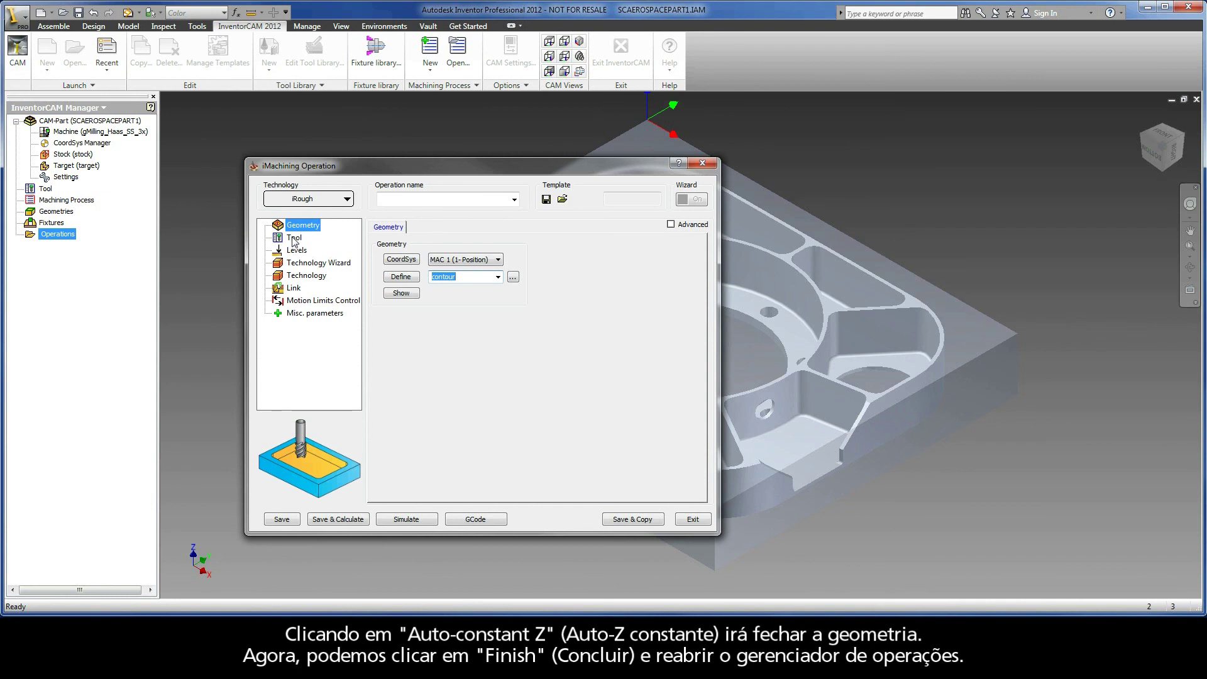
Step: Add a new end mill to the tool table for the iRough operation
click(294, 241)
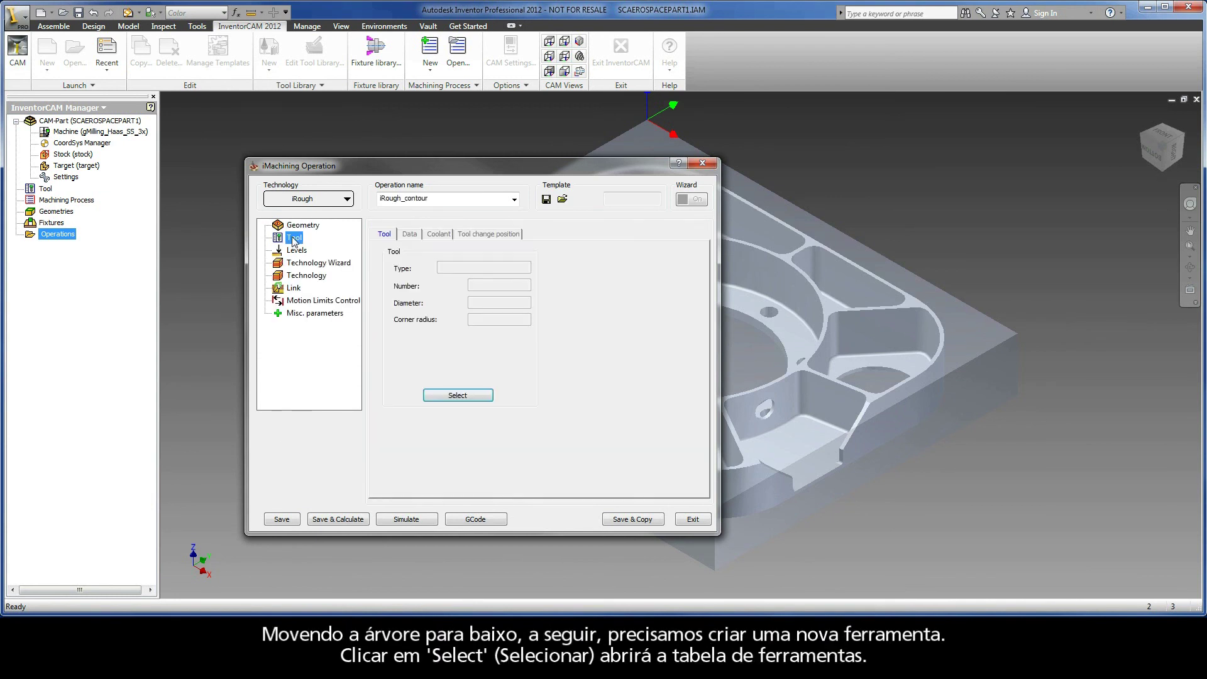
click(455, 396)
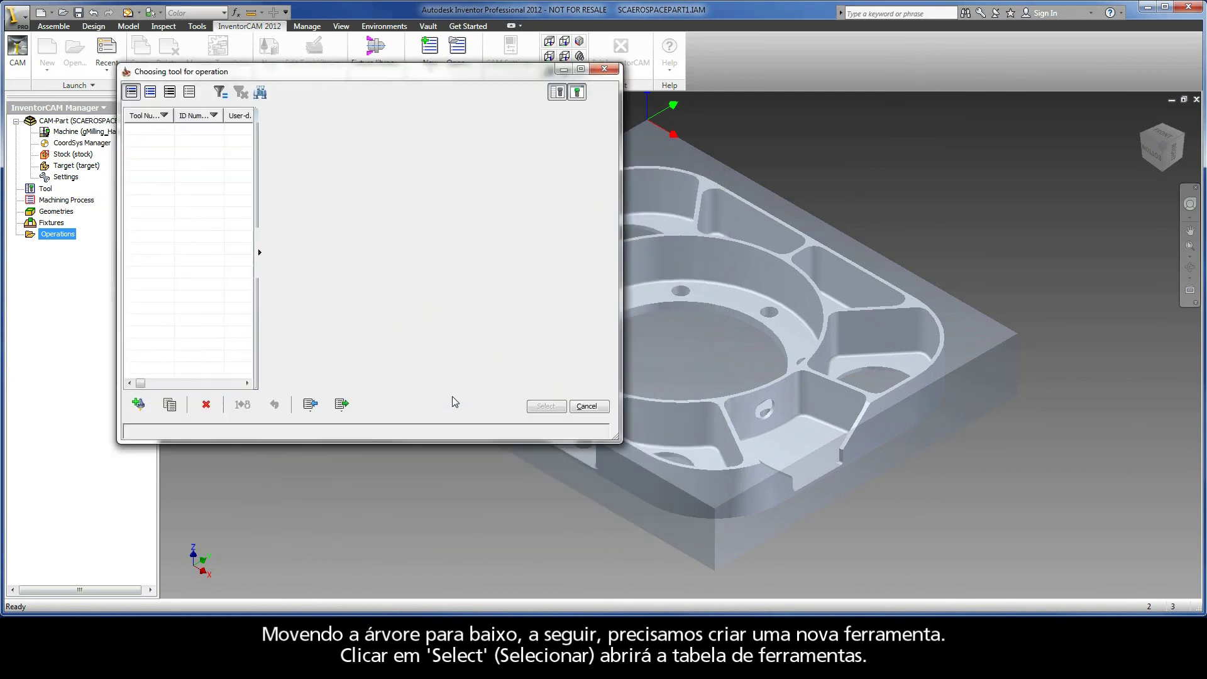
click(137, 405)
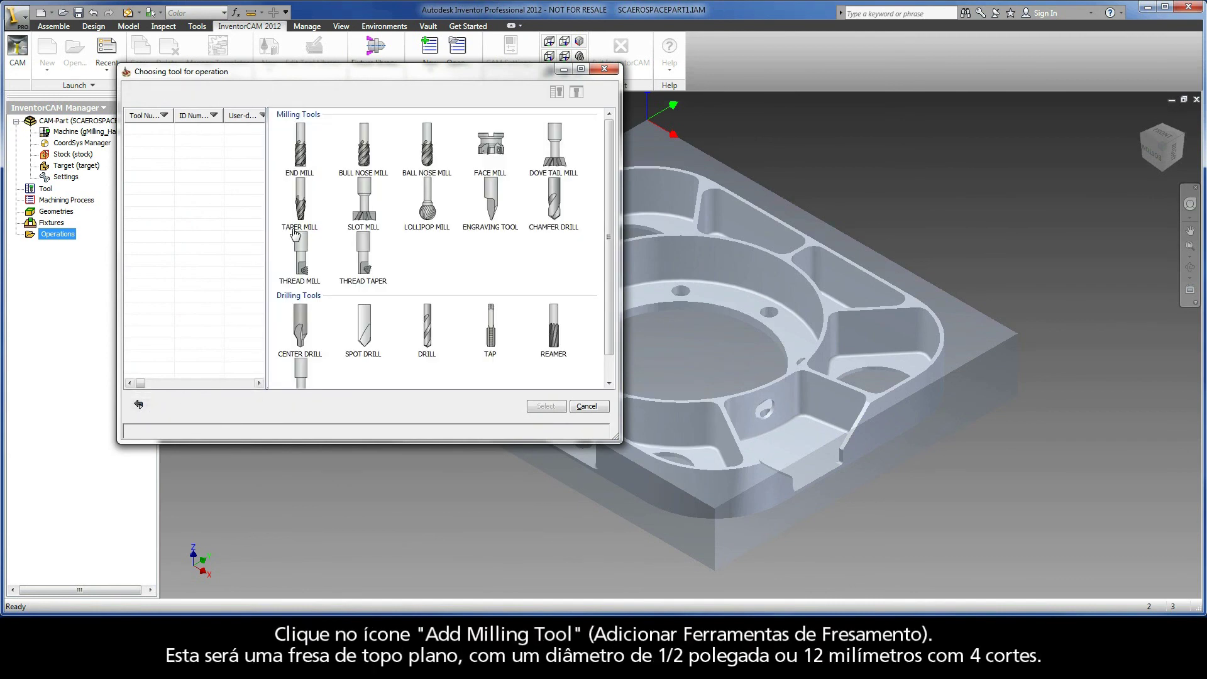
click(300, 157)
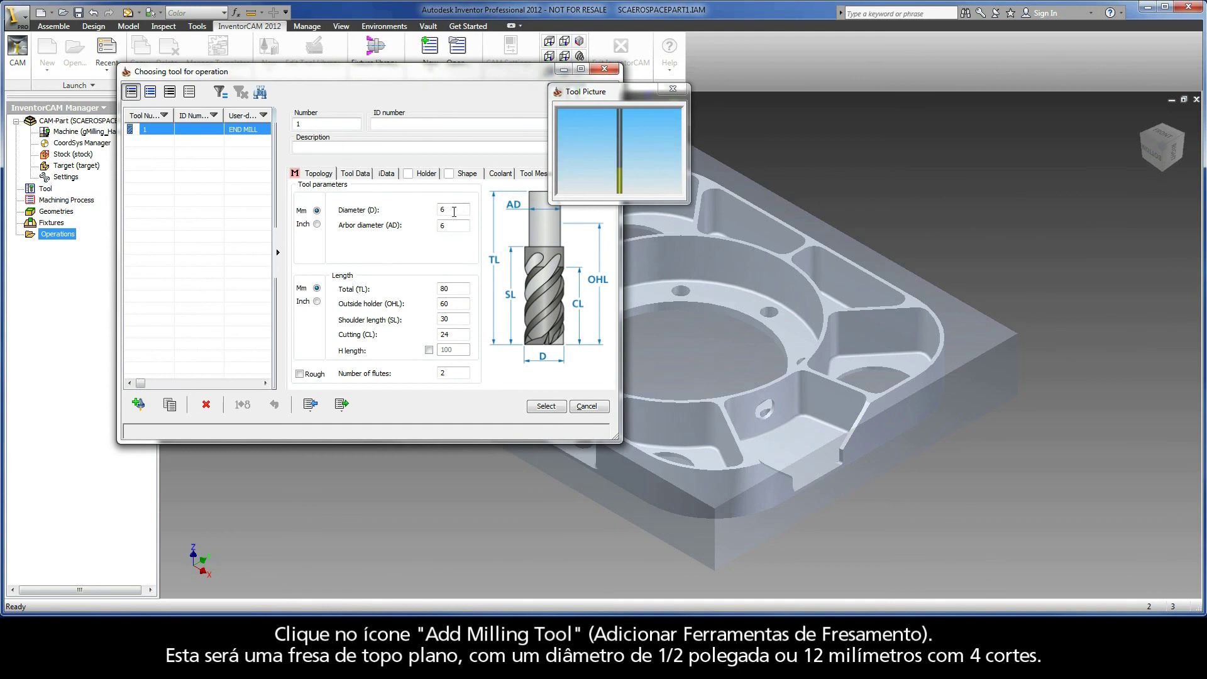
Step: Set the end mill's diameter to 12 mm and its number of flutes to 4, and select it for the operation
double_click(454, 210)
text(12)
key(Tab)
key(Tab)
key(Tab)
key(Tab)
key(Tab)
key(Tab)
key(Tab)
text(4)
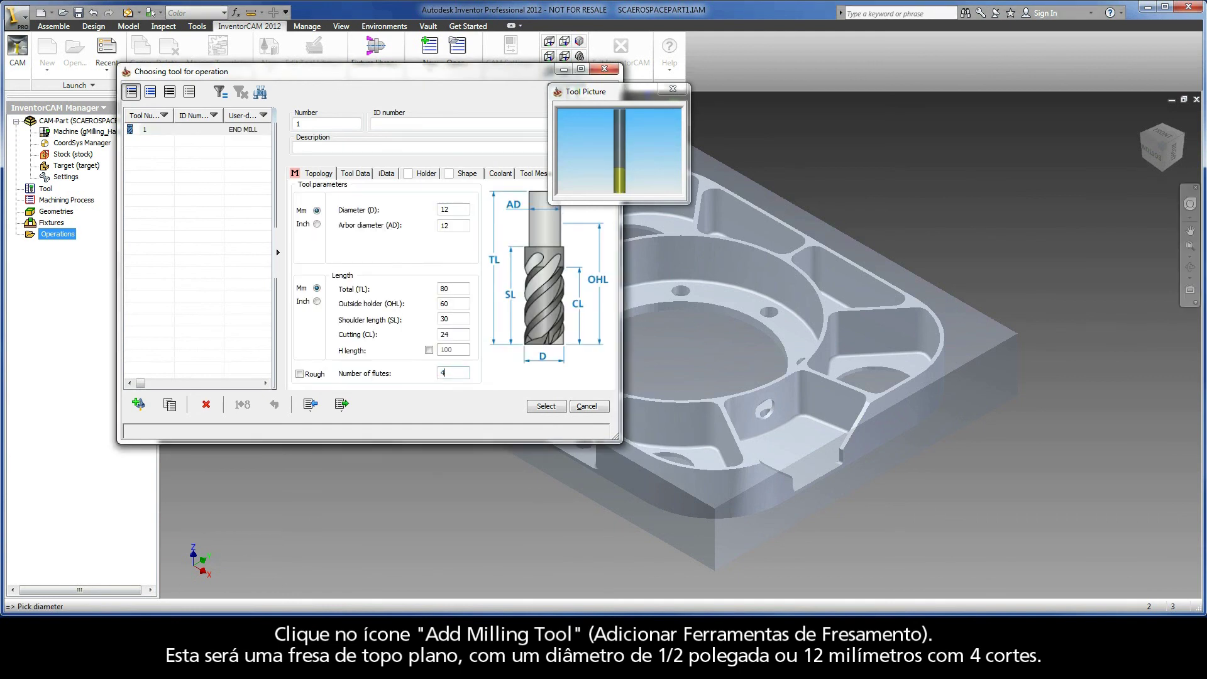
click(546, 407)
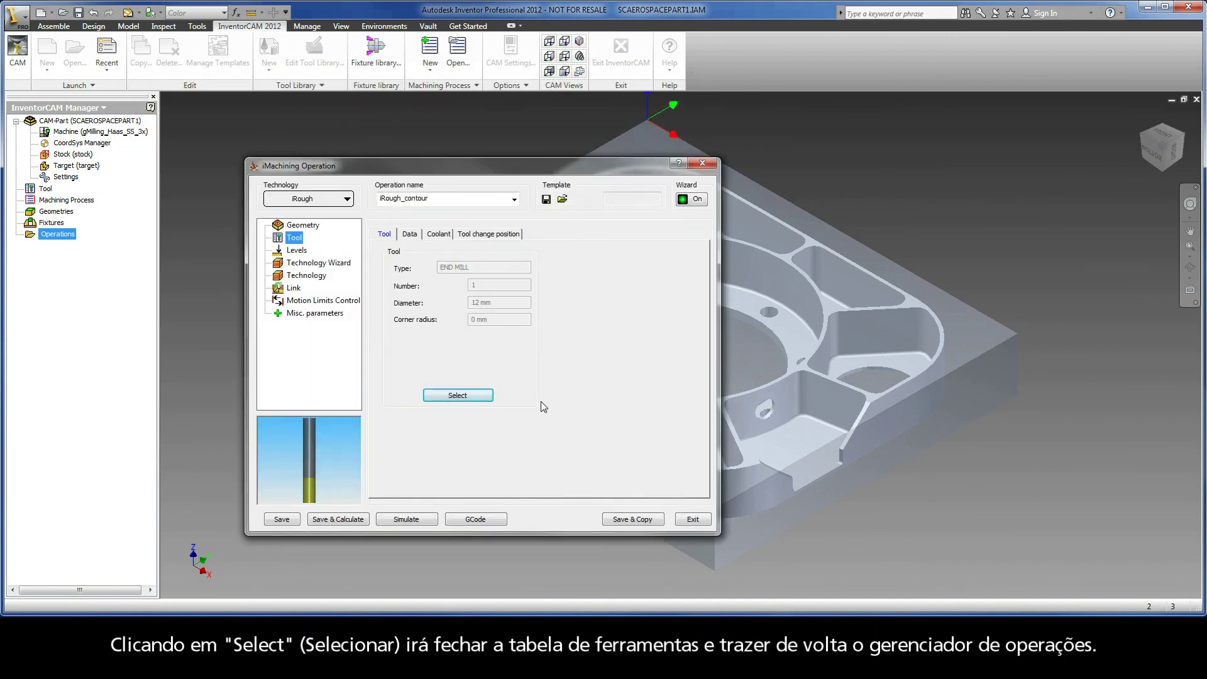
Step: Define the operation's upper milling level by picking the top face of the stock
click(297, 251)
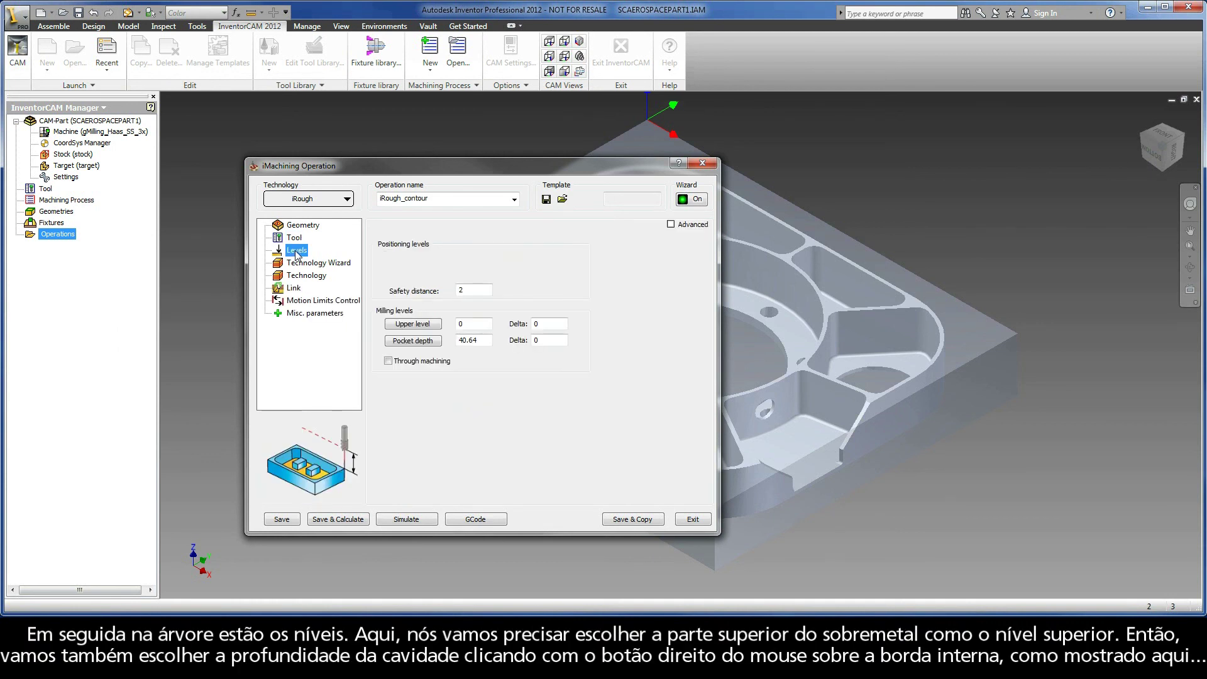
click(391, 325)
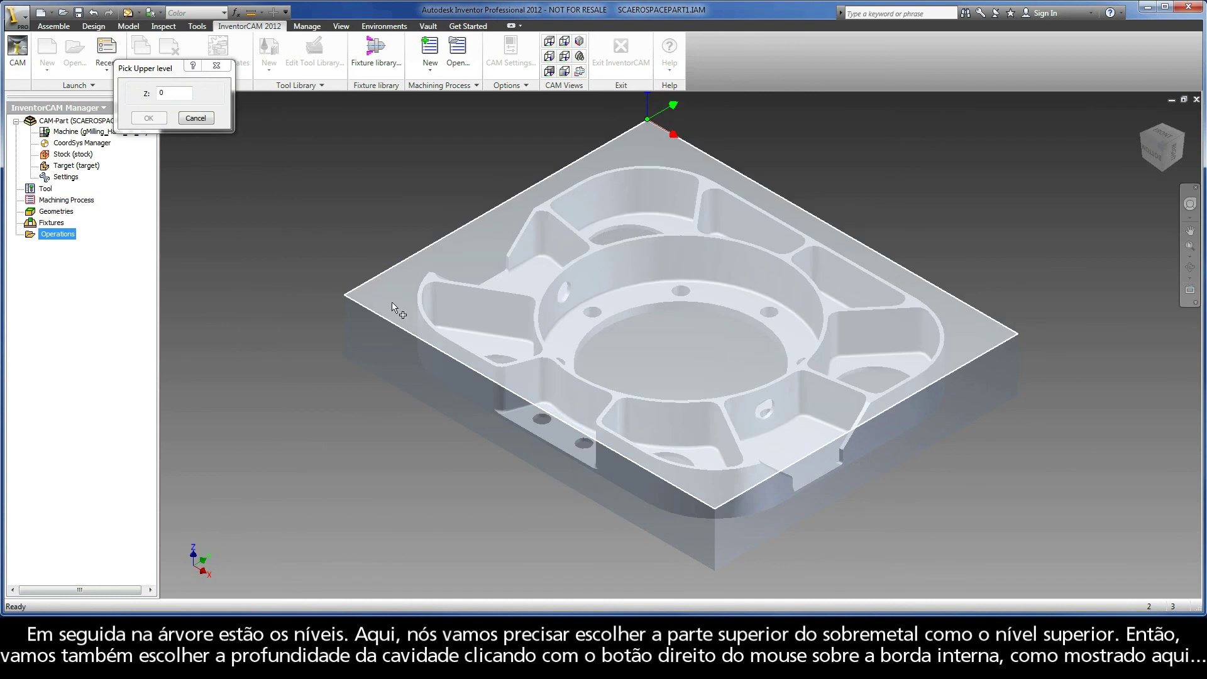
click(393, 307)
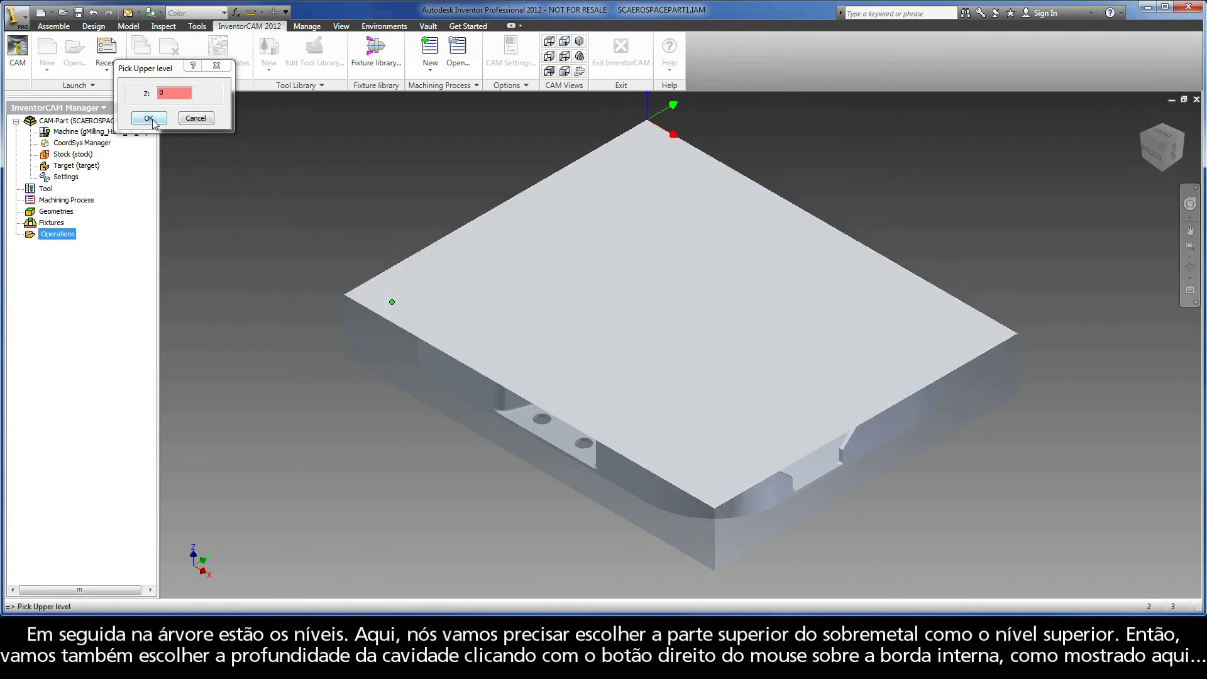
click(150, 119)
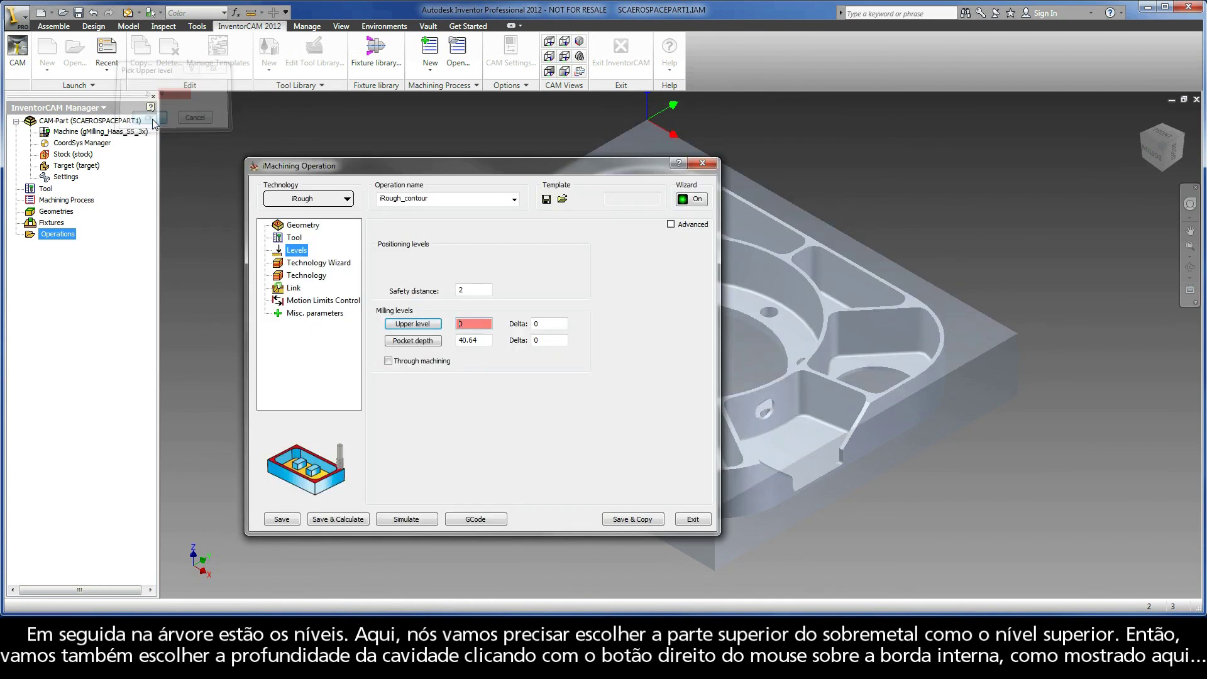
Step: Define the pocket depth by picking the inner floor edge of the part's leftmost closed pocket
click(411, 341)
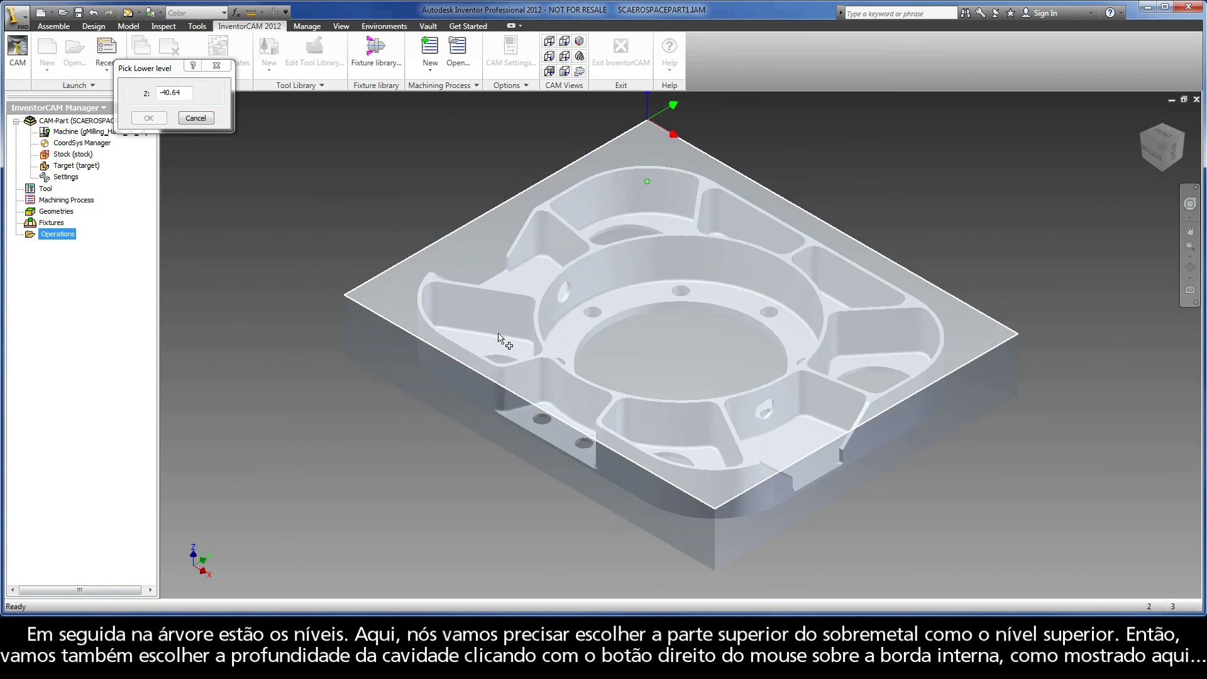
right_click(507, 335)
click(522, 339)
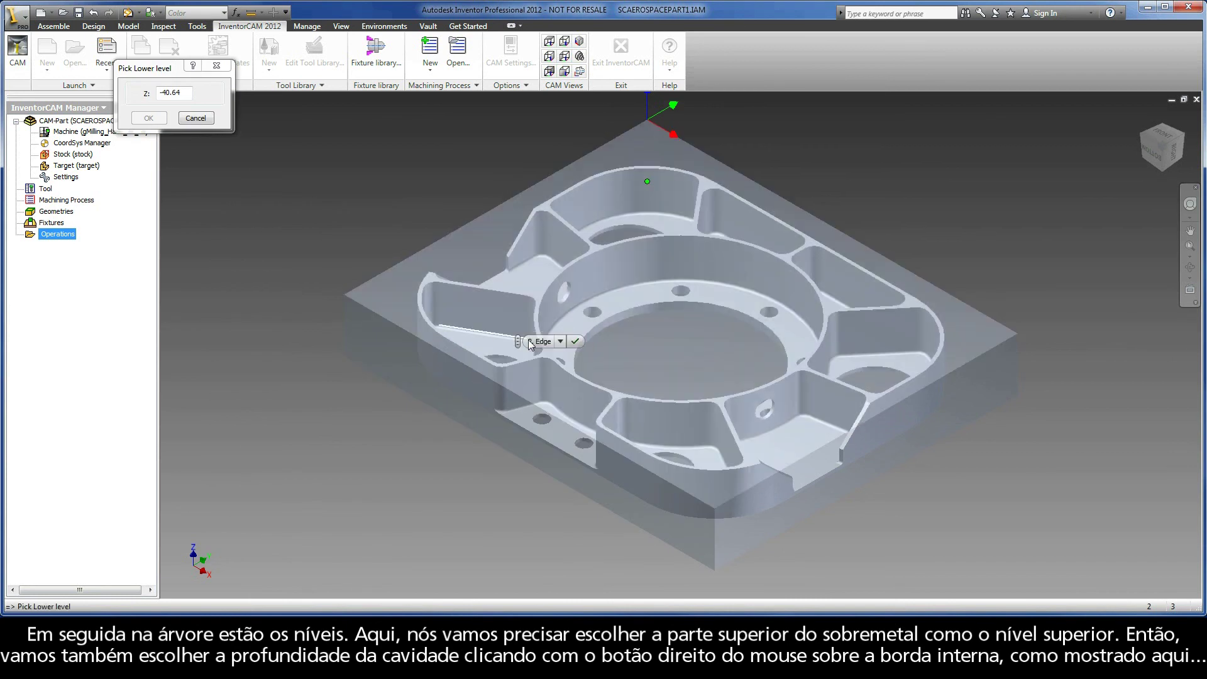
click(575, 341)
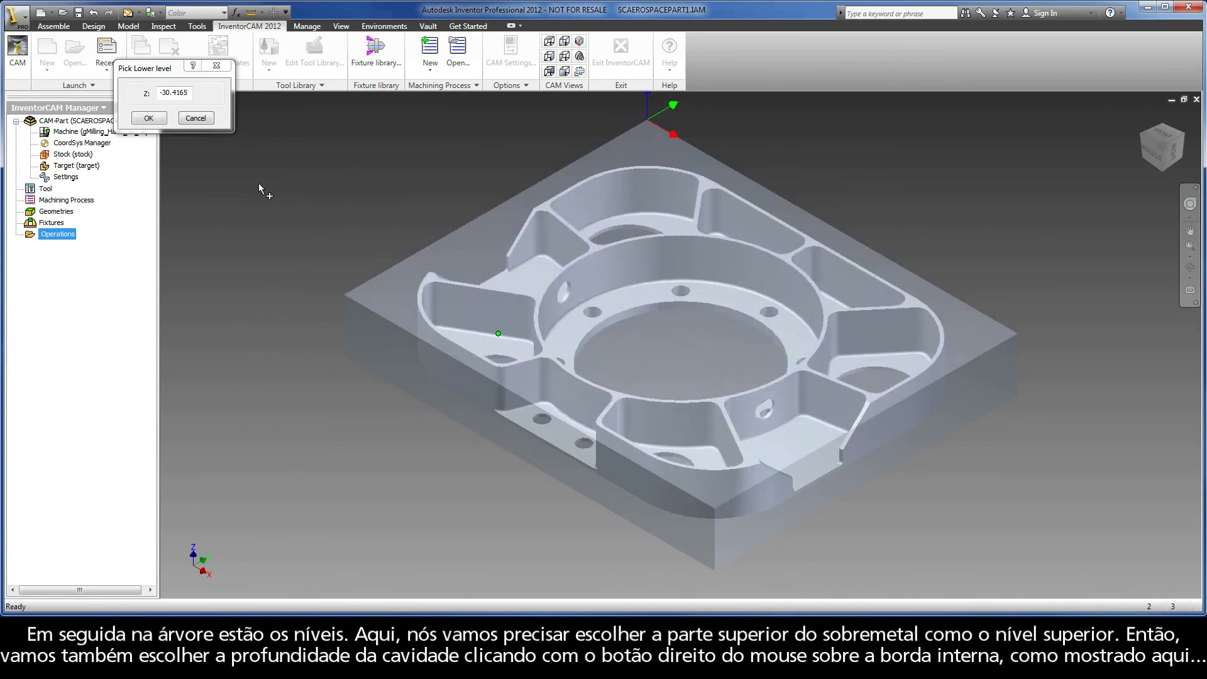
click(149, 119)
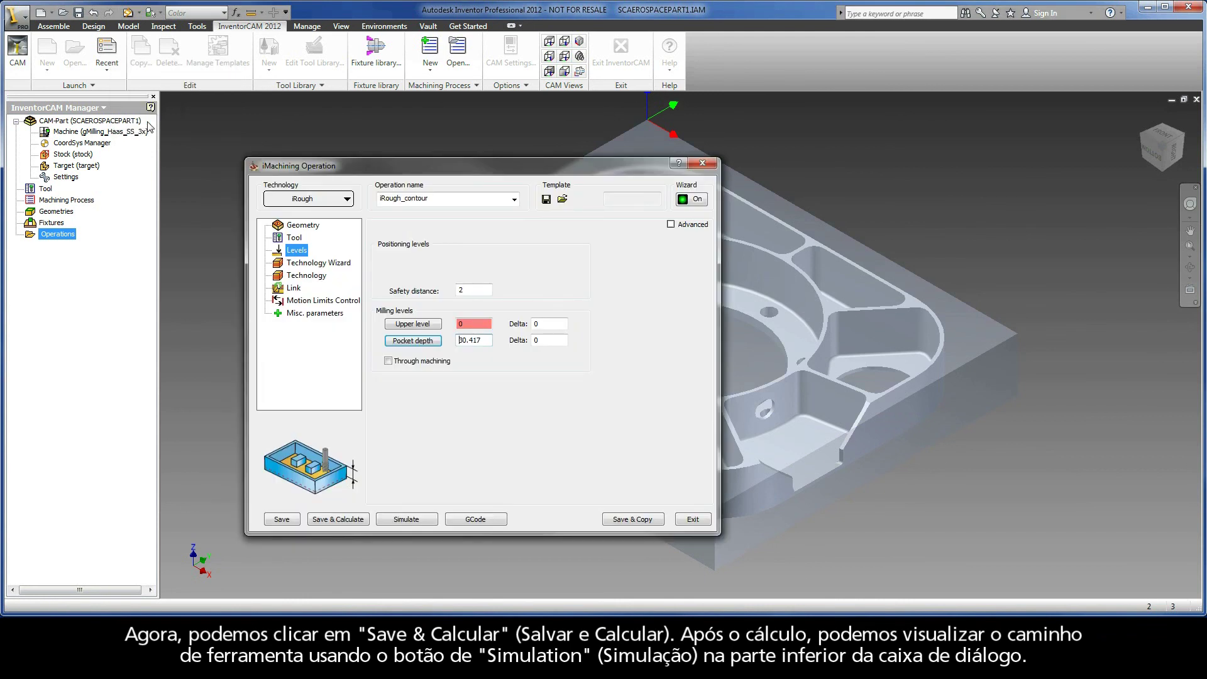
Step: Save and calculate the iRough operation, and play its wireframe toolpath in the Host CAD simulation
click(324, 518)
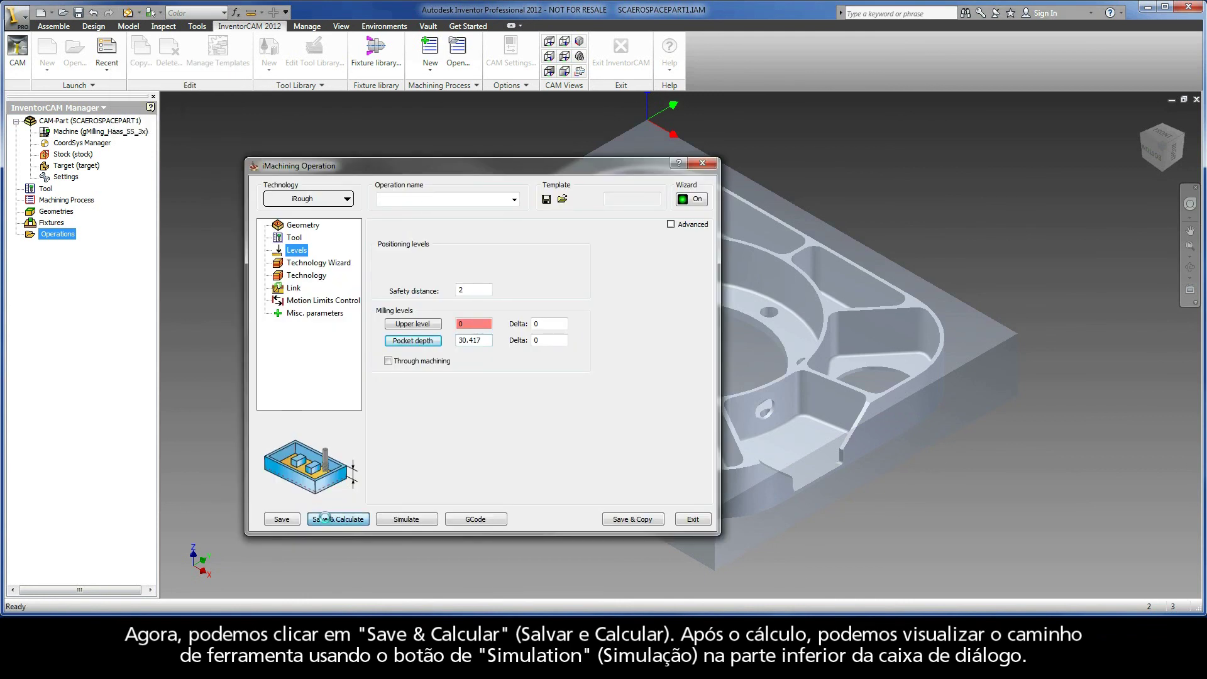
click(396, 519)
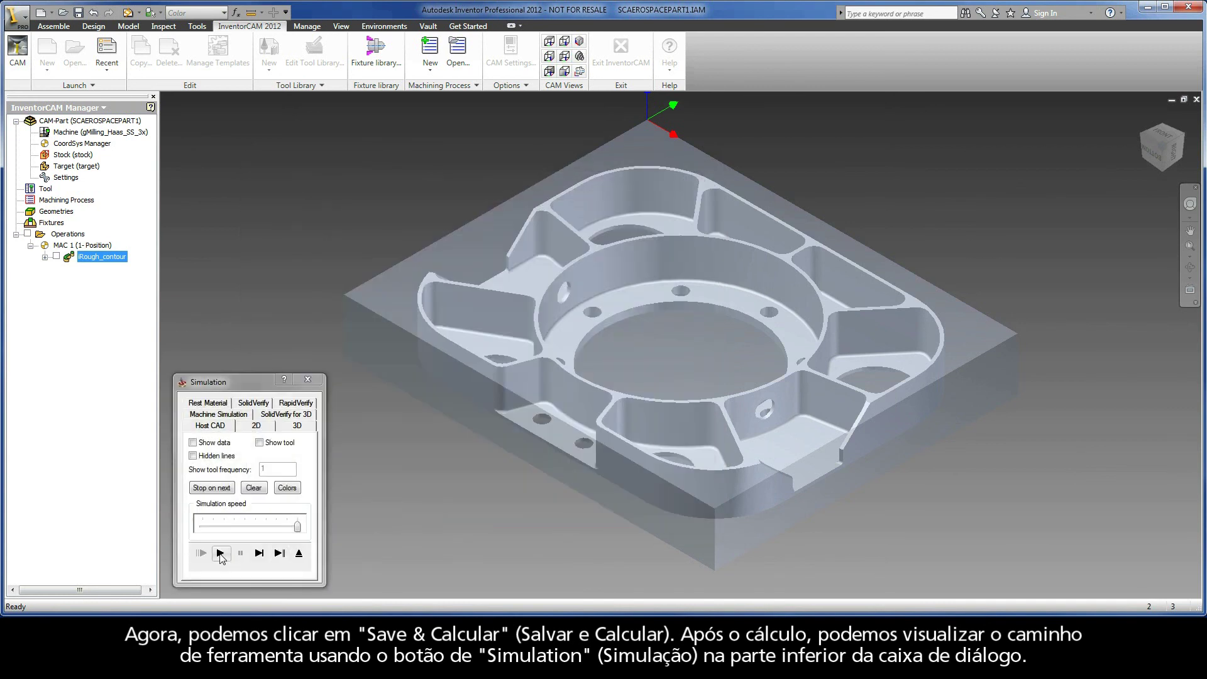
click(220, 553)
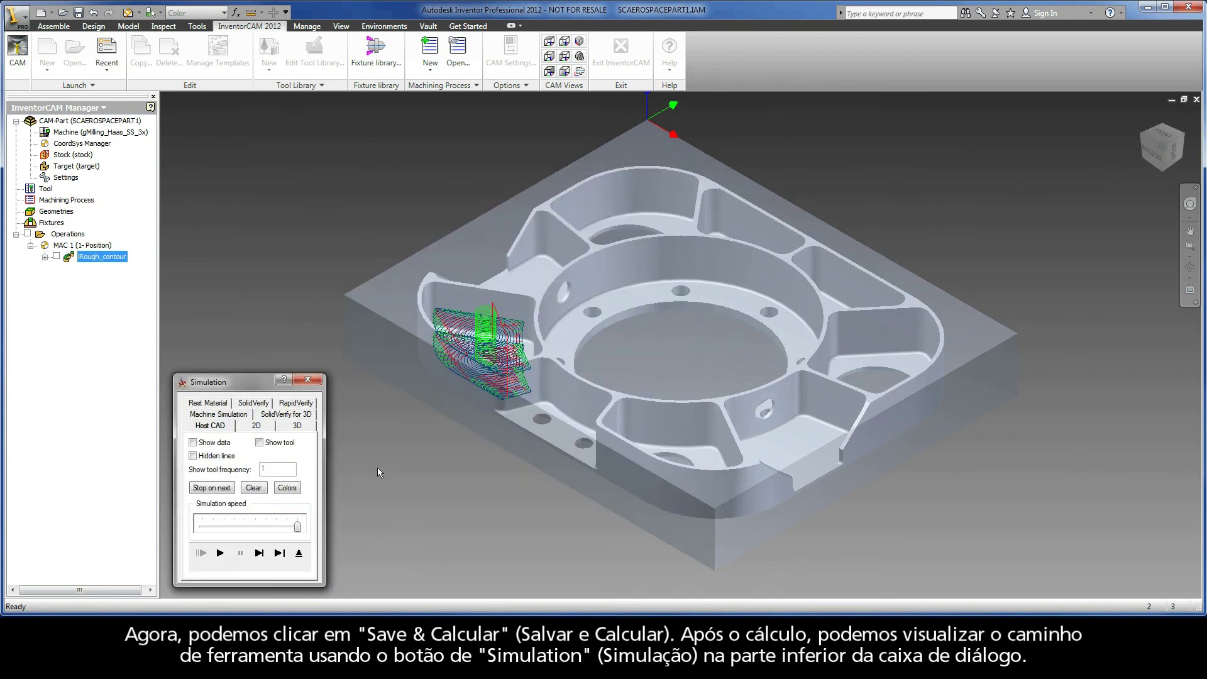
scroll(374, 350, up, 3)
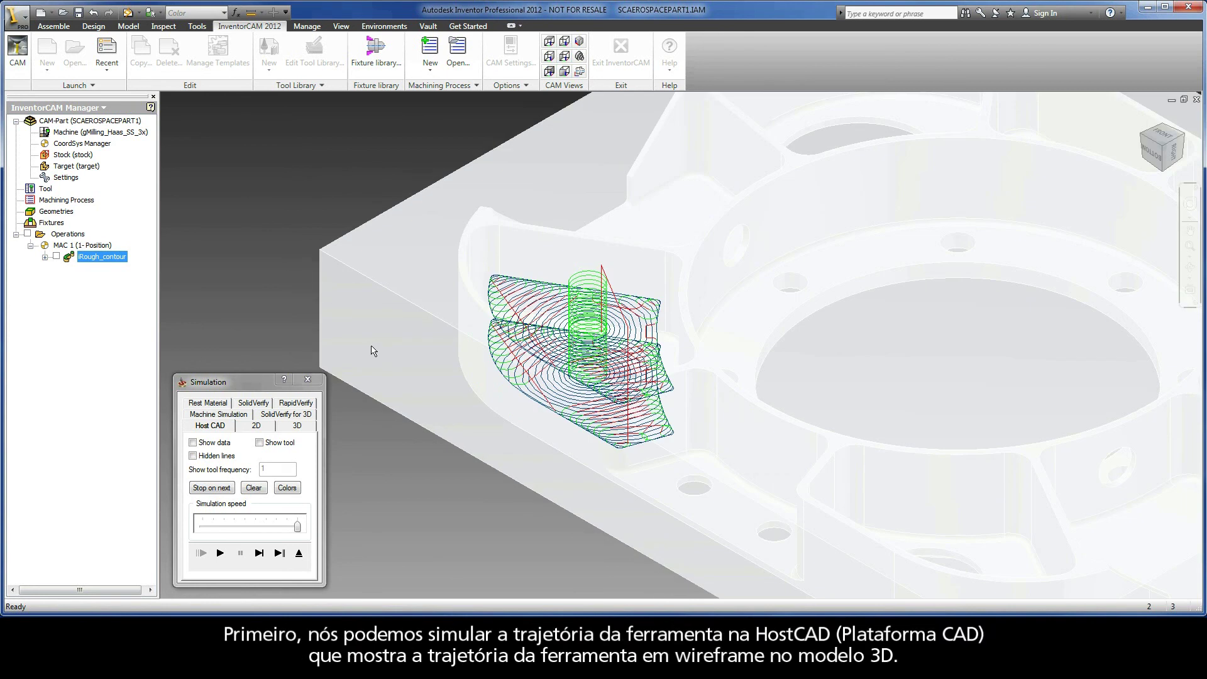
click(220, 554)
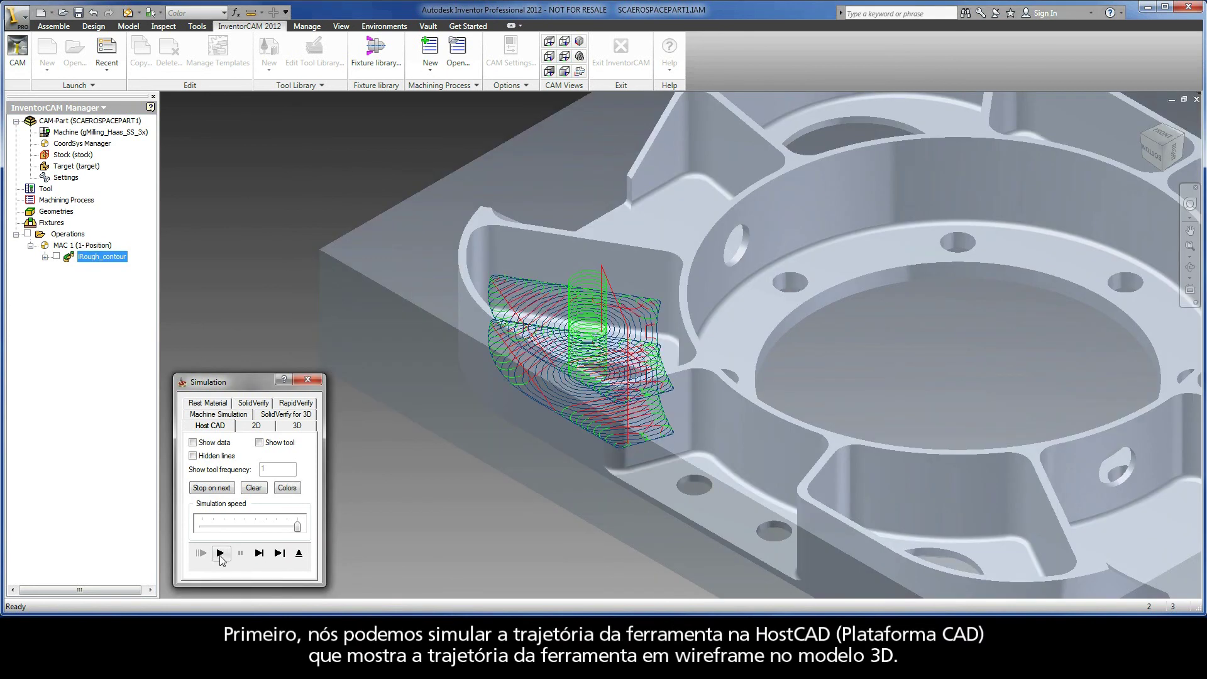
Step: Run the SolidVerify simulation of the pocket roughing on the solid stock, and exit the simulation
click(253, 403)
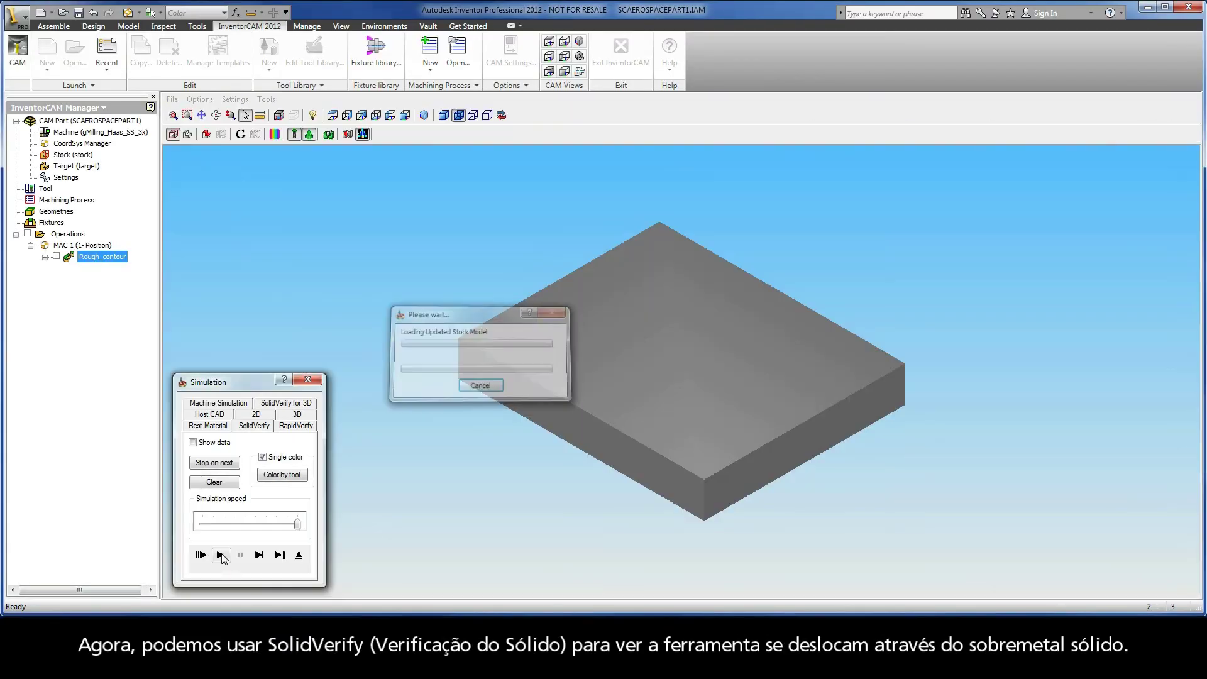
click(220, 556)
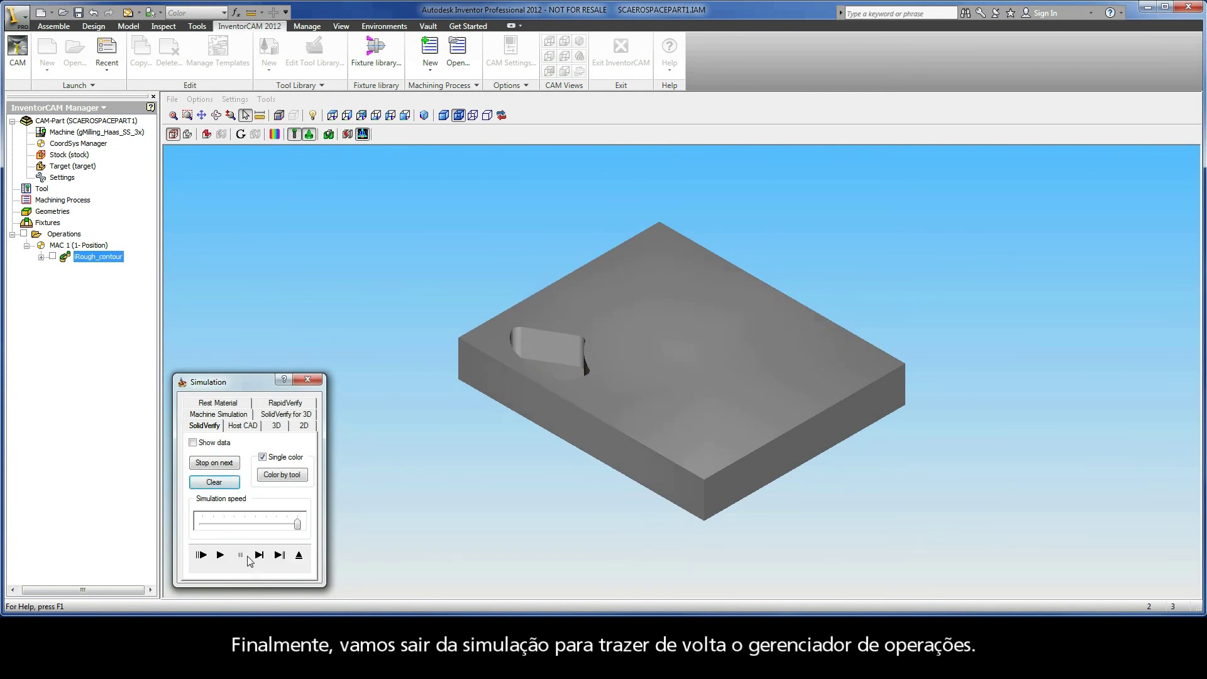
click(299, 556)
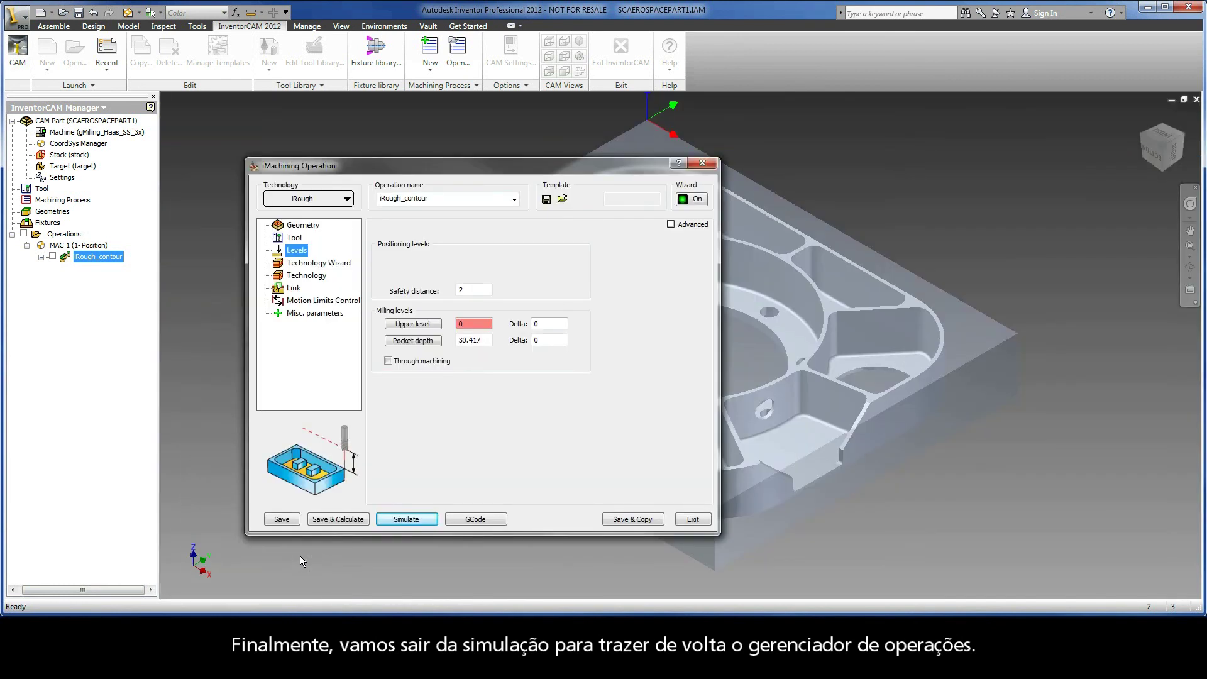